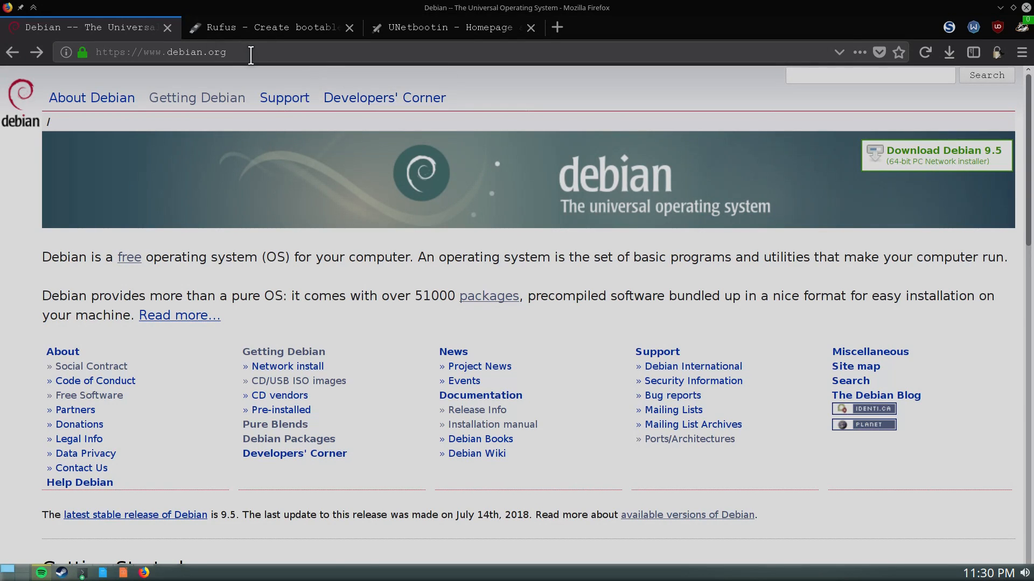
Go from Getting Debian to the 64-bit PC DVD torrent directory listing the debian-9.5.0 torrents
{"action": "left_click_drag", "start_coordinate": [242, 53], "coordinate": [84, 51]}
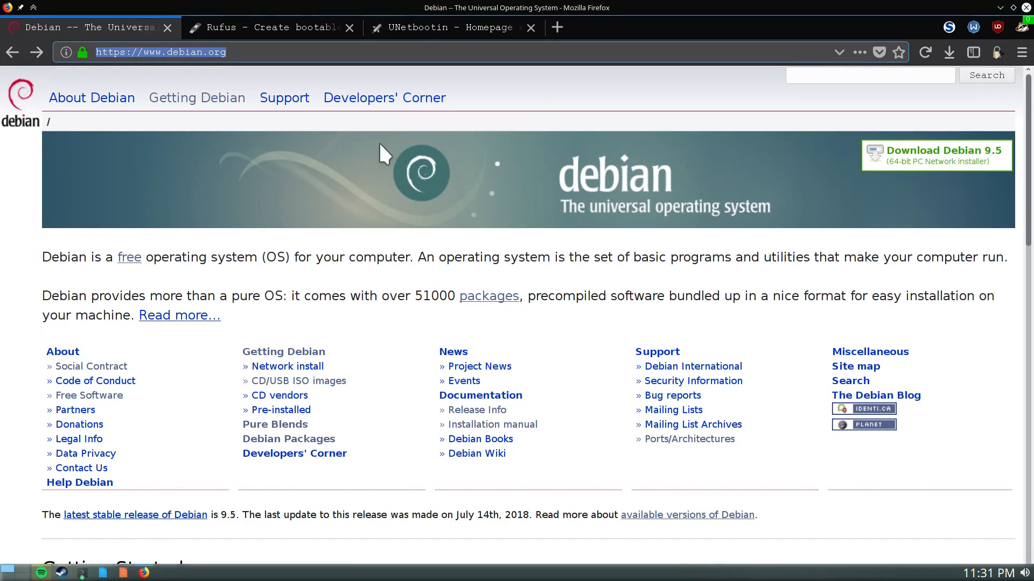
{"action": "left_click", "coordinate": [203, 104]}
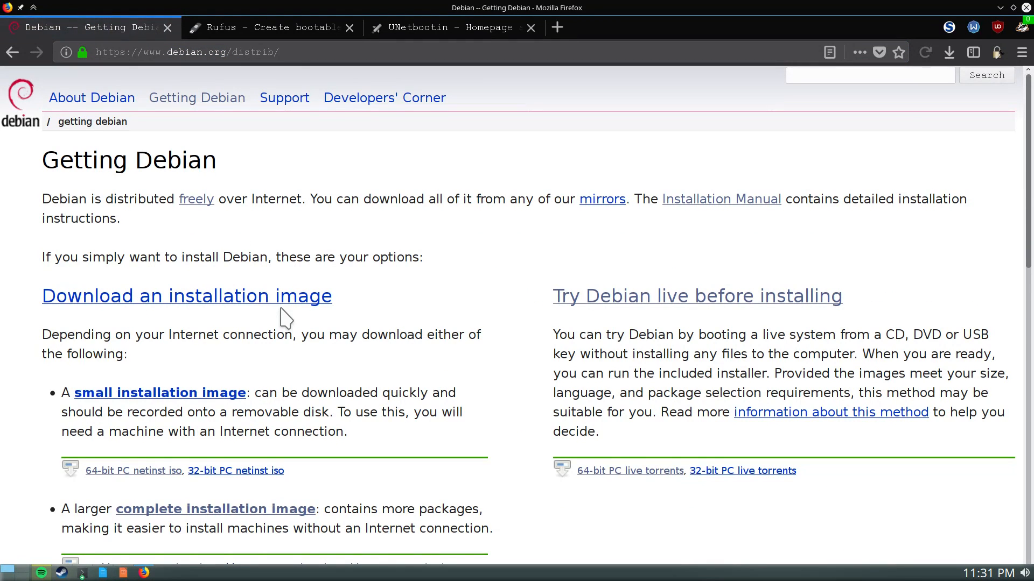
{"action": "scroll", "coordinate": [302, 371], "scroll_direction": "down", "scroll_amount": 4}
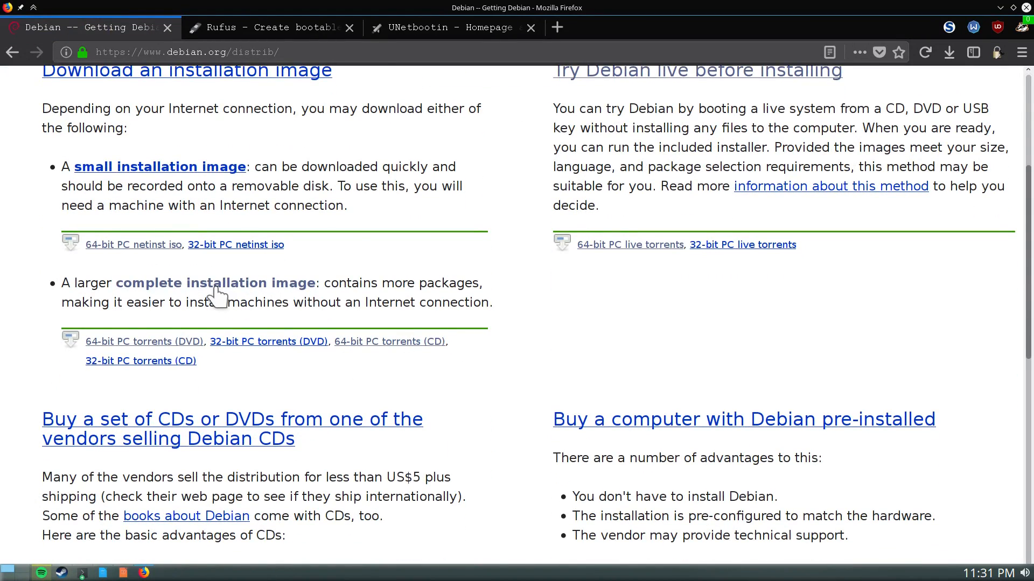
{"action": "left_click", "coordinate": [180, 344]}
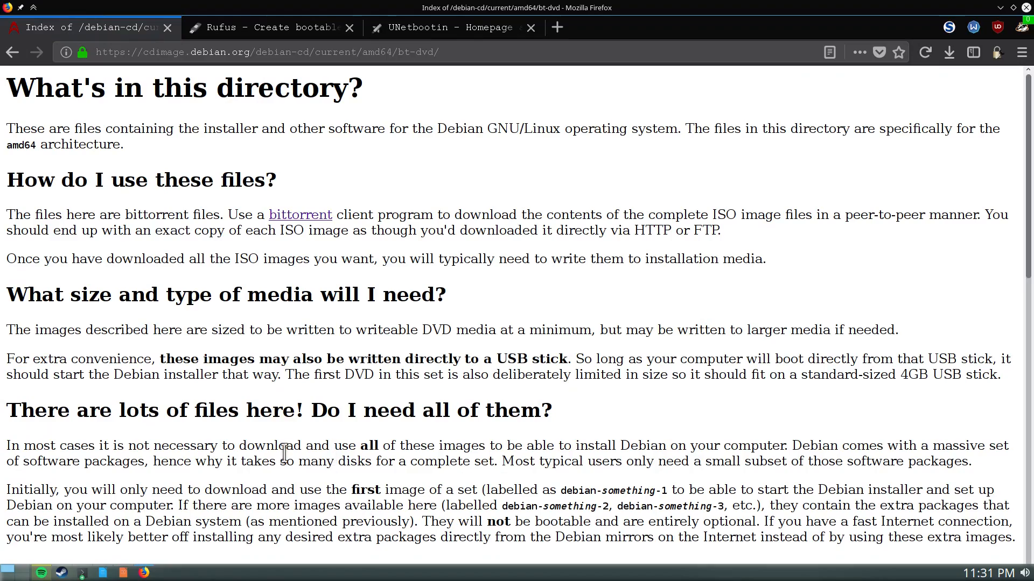
{"action": "scroll", "coordinate": [286, 455], "scroll_direction": "down", "scroll_amount": 7}
{"action": "scroll", "coordinate": [285, 454], "scroll_direction": "down", "scroll_amount": 5}
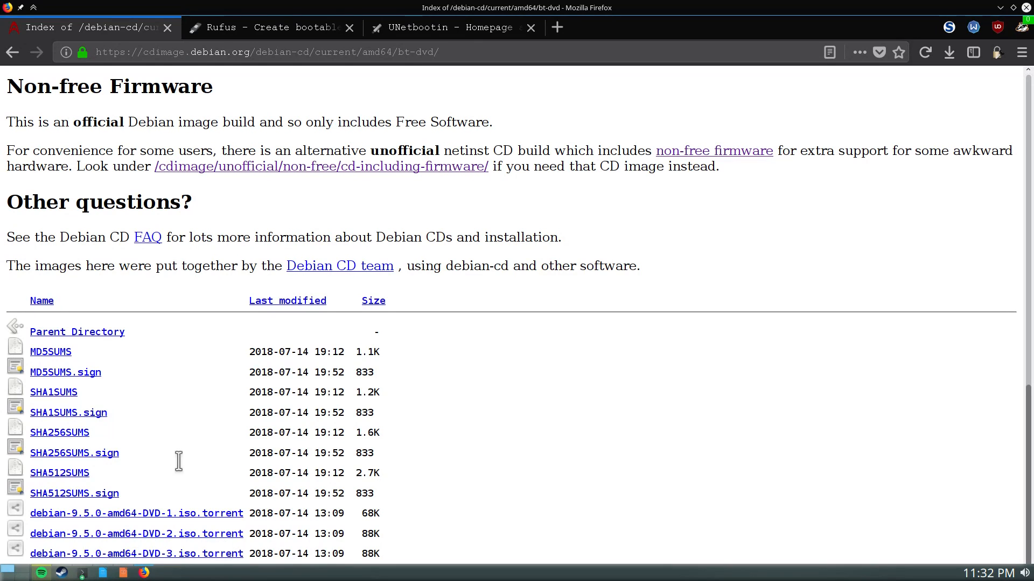
{"action": "scroll", "coordinate": [183, 473], "scroll_direction": "up", "scroll_amount": 2}
Return to Getting Debian and open the complete installation image downloads via HTTP/FTP
{"action": "left_click", "coordinate": [12, 52]}
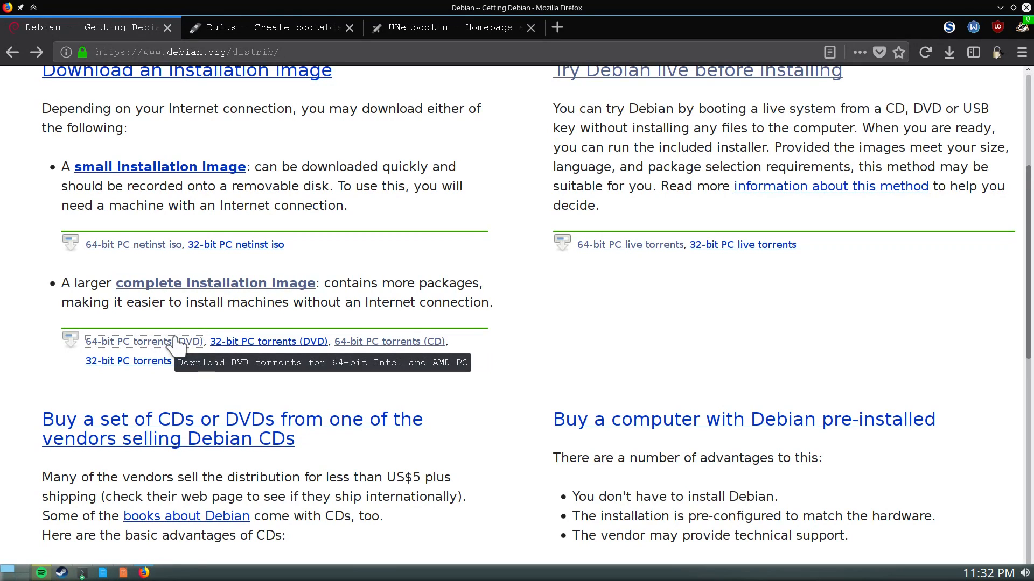
{"action": "left_click", "coordinate": [255, 287]}
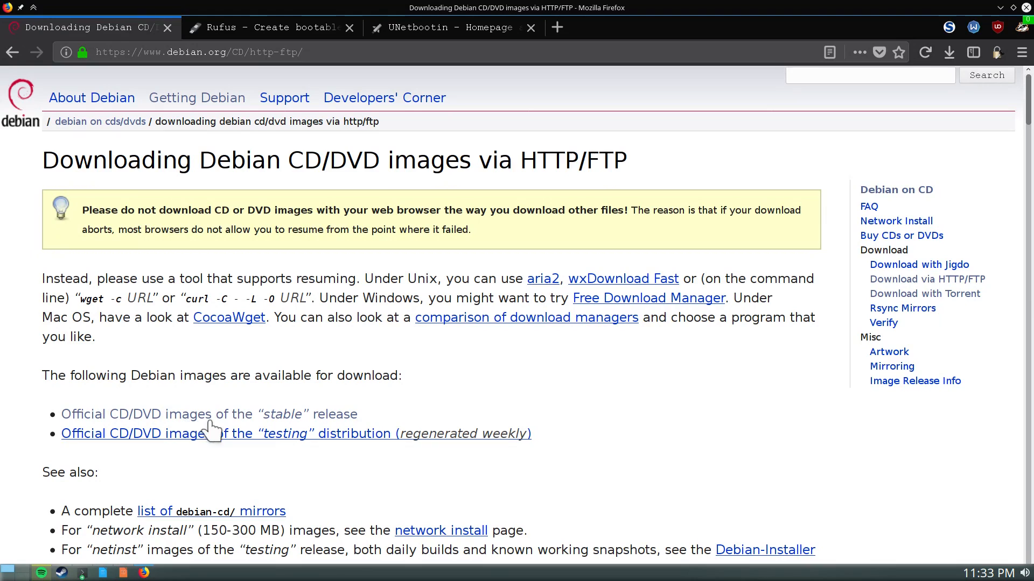
Jump to the stable release images and open the amd64 DVD ISO directory
{"action": "left_click", "coordinate": [299, 418]}
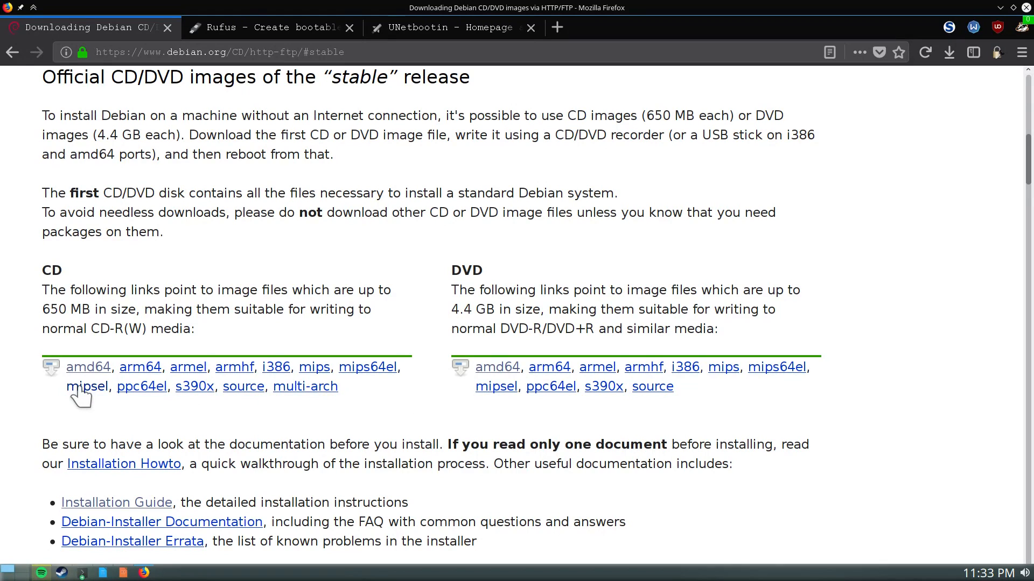
{"action": "left_click", "coordinate": [498, 369]}
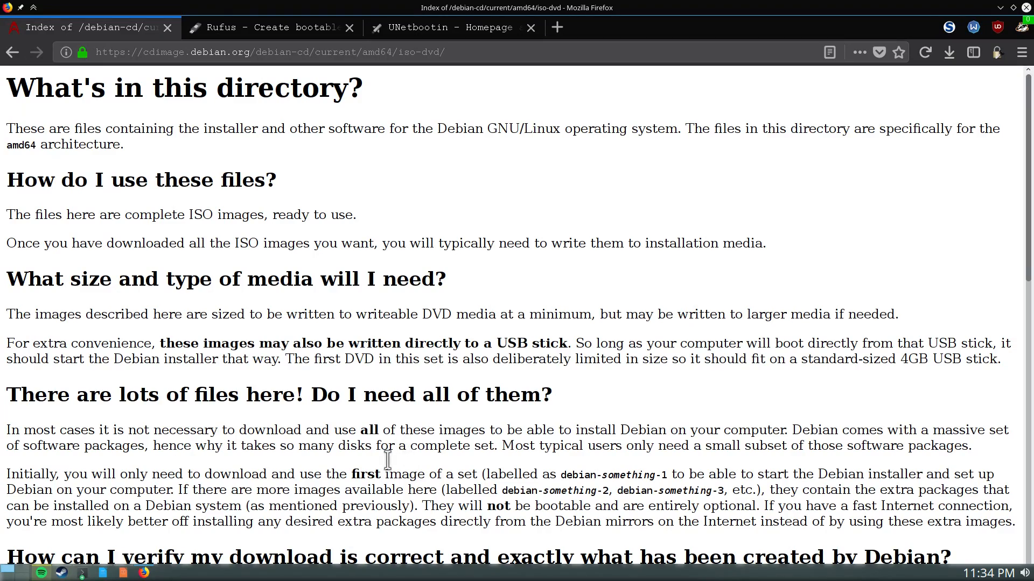
{"action": "scroll", "coordinate": [367, 471], "scroll_direction": "down", "scroll_amount": 3}
Scroll the iso-dvd page down to the debian-9.5.0-amd64 DVD ISO files, including the 3.4G DVD-1
{"action": "scroll", "coordinate": [367, 472], "scroll_direction": "down", "scroll_amount": 10}
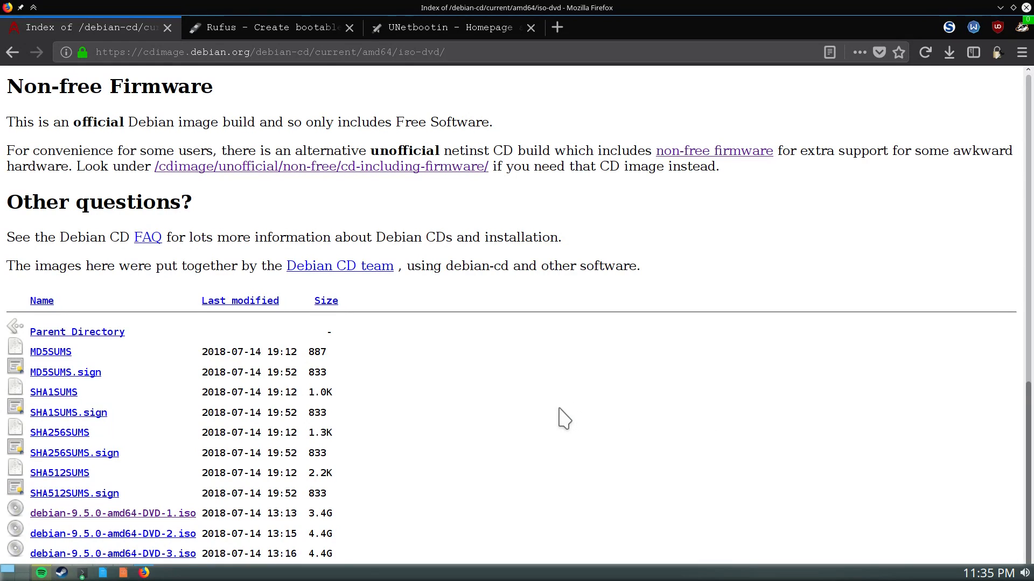
Browse the Rufus homepage down to its Download section, then switch to the UNetbootin homepage
{"action": "left_click", "coordinate": [273, 26]}
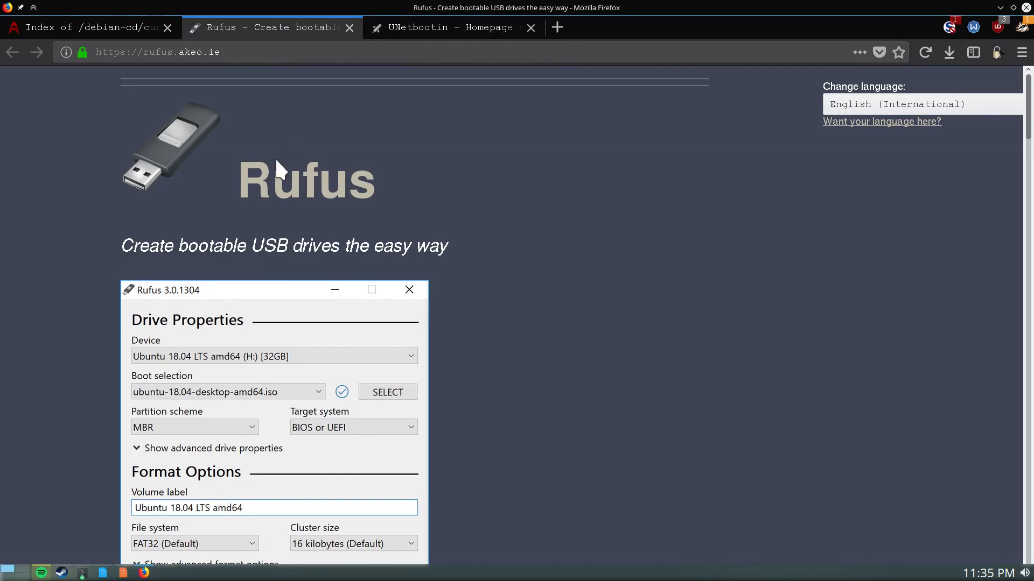
{"action": "scroll", "coordinate": [395, 425], "scroll_direction": "down", "scroll_amount": 8}
{"action": "scroll", "coordinate": [394, 425], "scroll_direction": "up", "scroll_amount": 3}
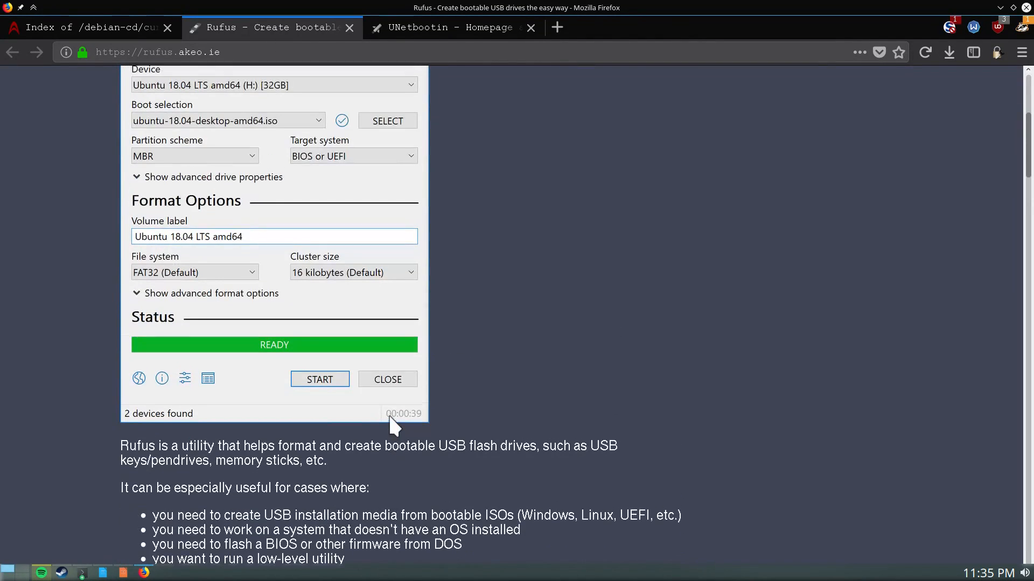
{"action": "scroll", "coordinate": [571, 332], "scroll_direction": "up", "scroll_amount": 3}
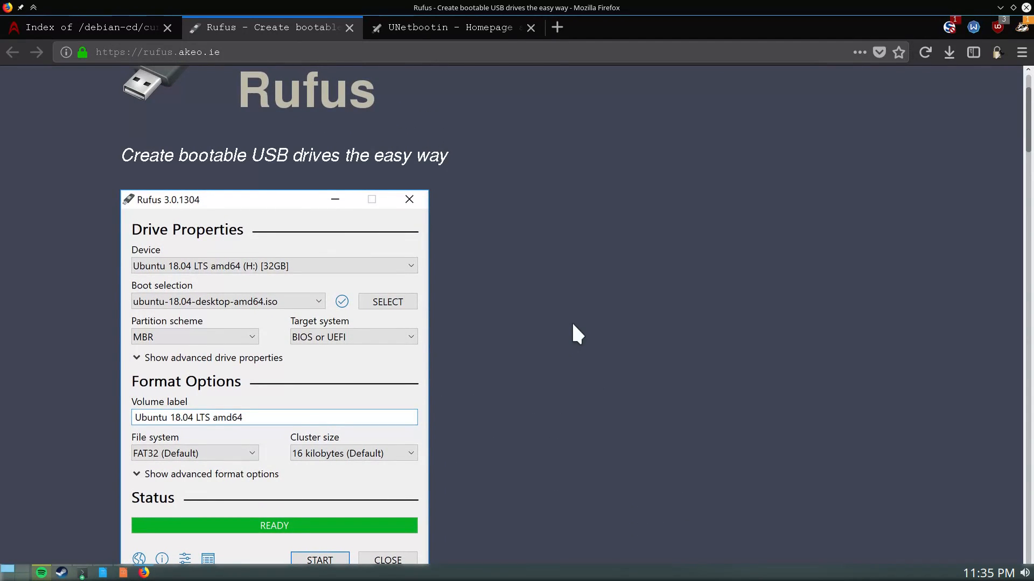
{"action": "scroll", "coordinate": [573, 325], "scroll_direction": "down", "scroll_amount": 2}
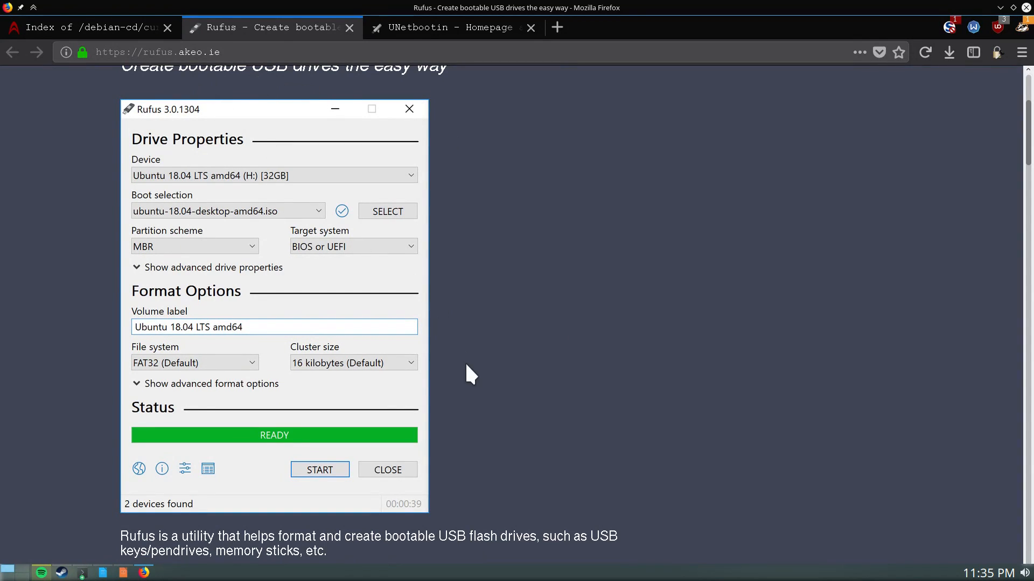
{"action": "scroll", "coordinate": [498, 276], "scroll_direction": "down", "scroll_amount": 6}
{"action": "scroll", "coordinate": [498, 280], "scroll_direction": "down", "scroll_amount": 6}
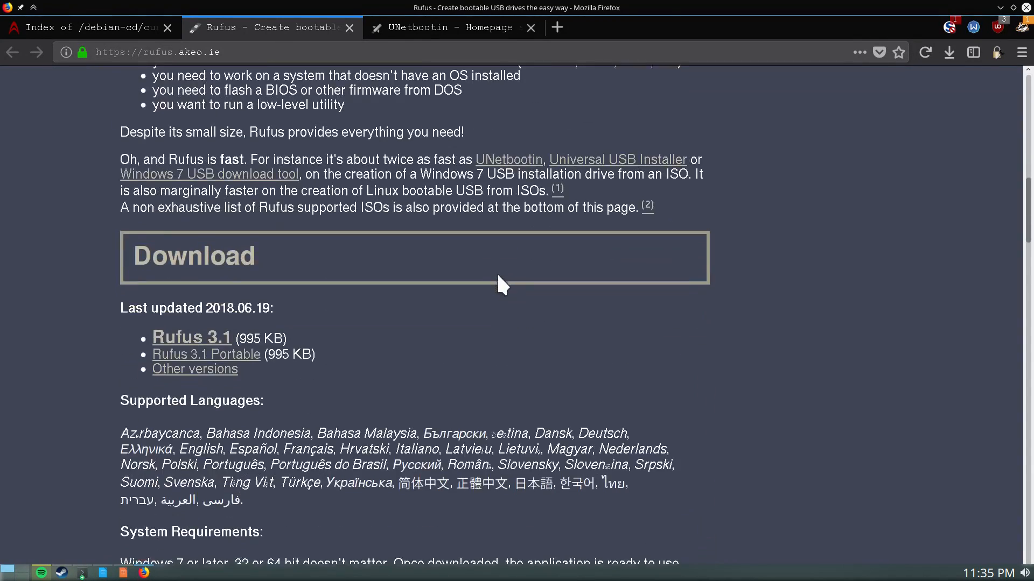
{"action": "left_click", "coordinate": [464, 28]}
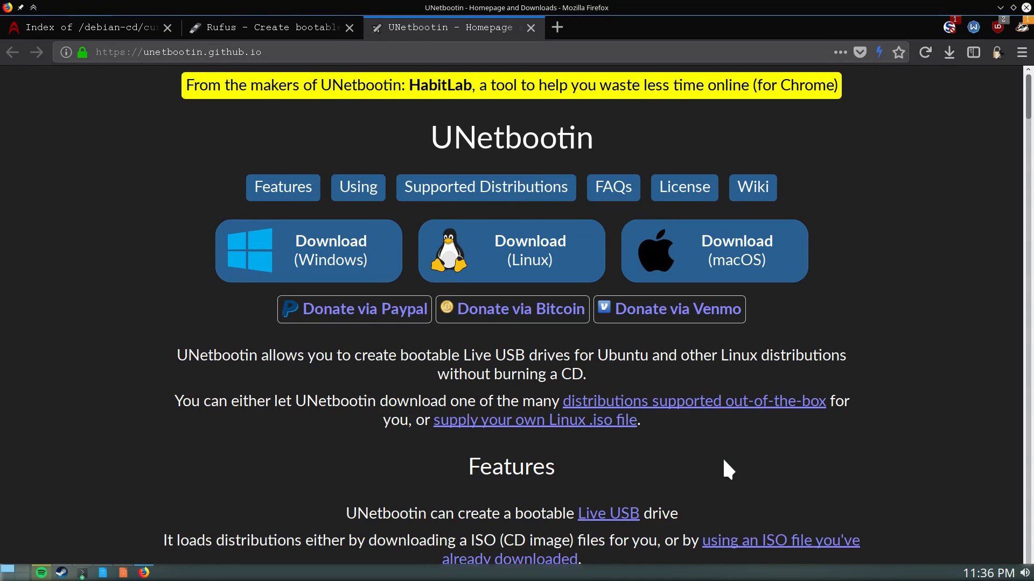
{"action": "scroll", "coordinate": [743, 463], "scroll_direction": "down", "scroll_amount": 10}
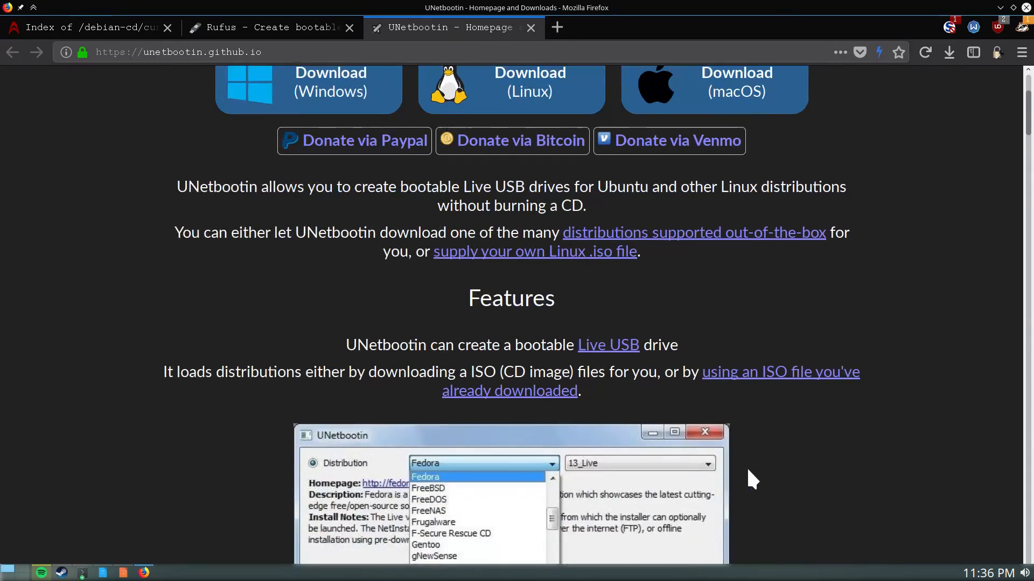
{"action": "scroll", "coordinate": [747, 470], "scroll_direction": "up", "scroll_amount": 3}
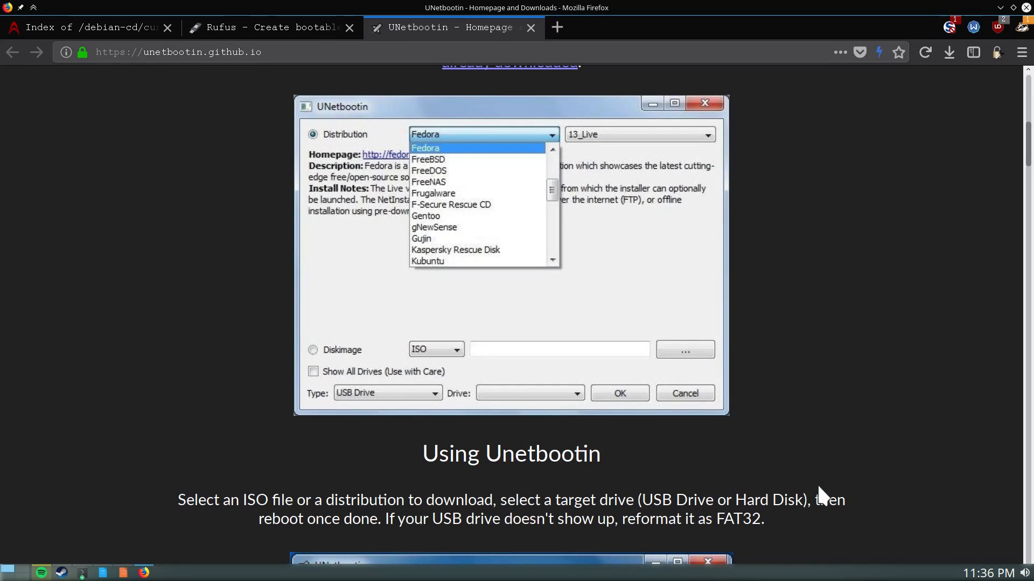
{"action": "scroll", "coordinate": [816, 483], "scroll_direction": "down", "scroll_amount": 3}
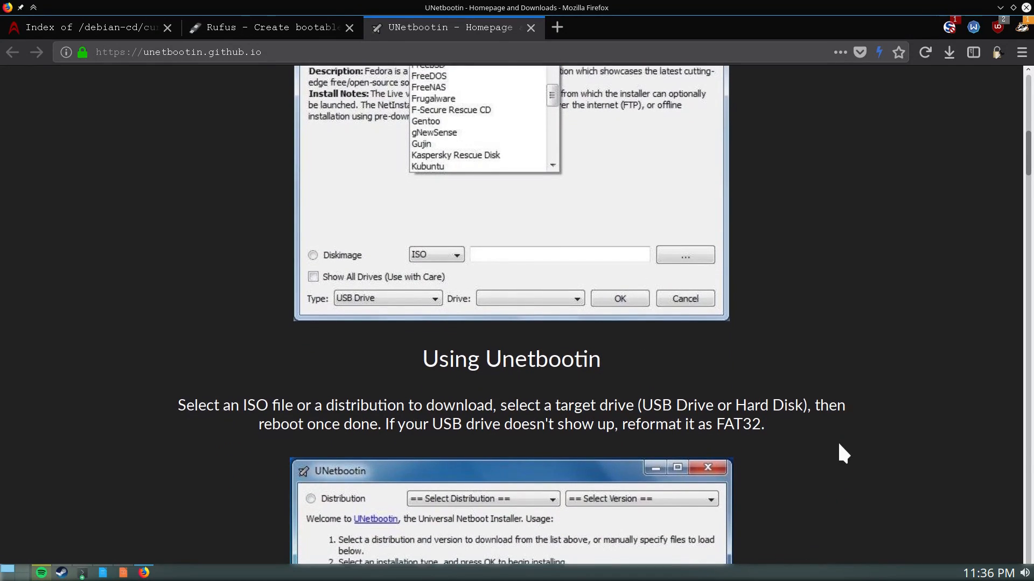
{"action": "scroll", "coordinate": [838, 440], "scroll_direction": "down", "scroll_amount": 15}
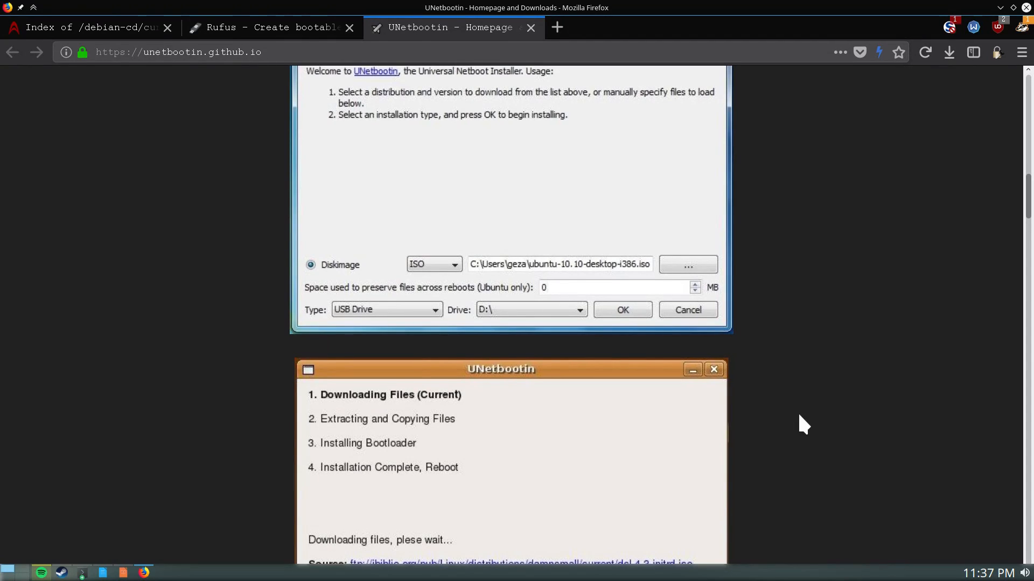
{"action": "scroll", "coordinate": [798, 415], "scroll_direction": "down", "scroll_amount": 9}
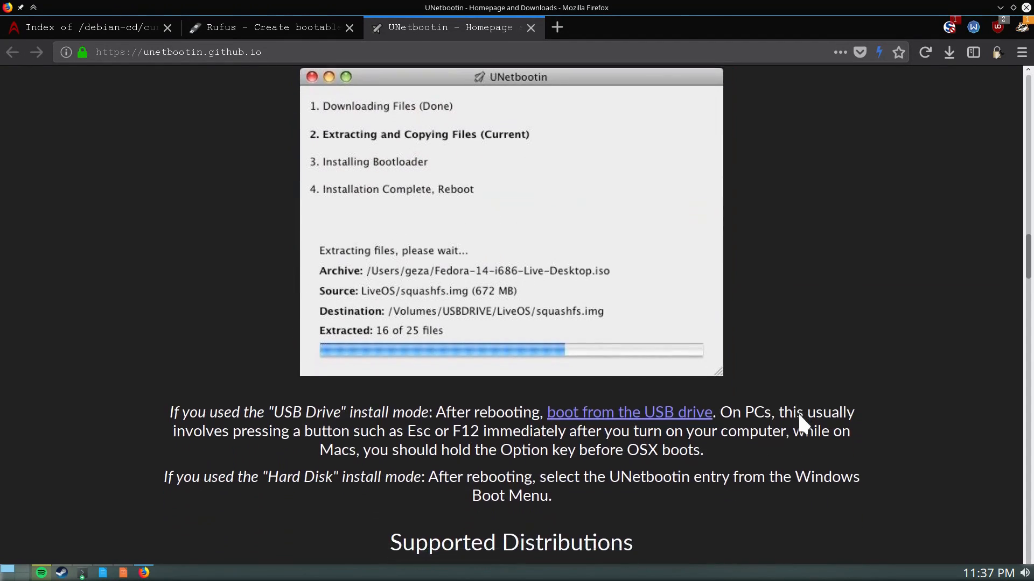
{"action": "scroll", "coordinate": [800, 422], "scroll_direction": "up", "scroll_amount": 7}
{"action": "scroll", "coordinate": [647, 260], "scroll_direction": "down", "scroll_amount": 5}
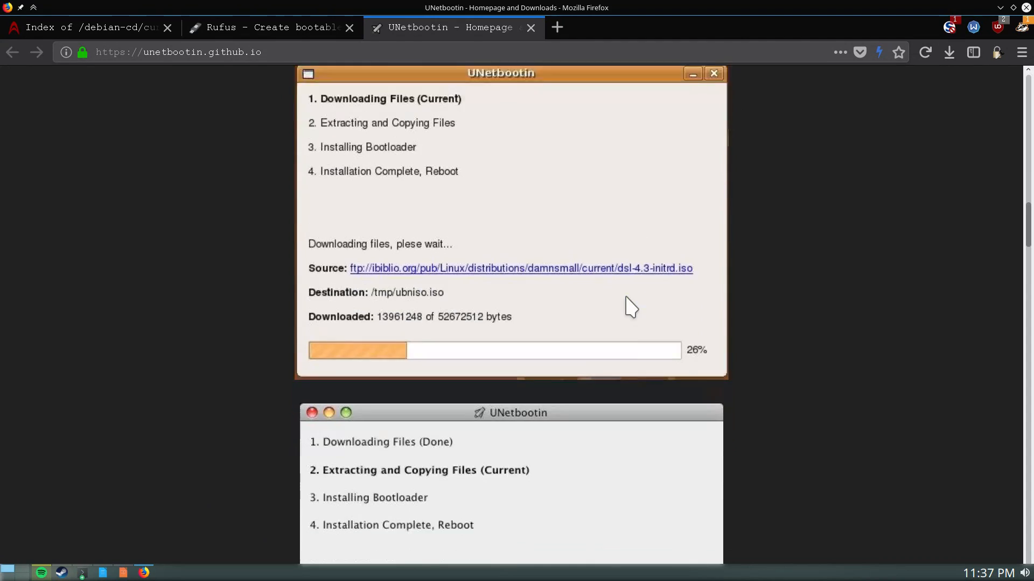
{"action": "scroll", "coordinate": [592, 278], "scroll_direction": "up", "scroll_amount": 5}
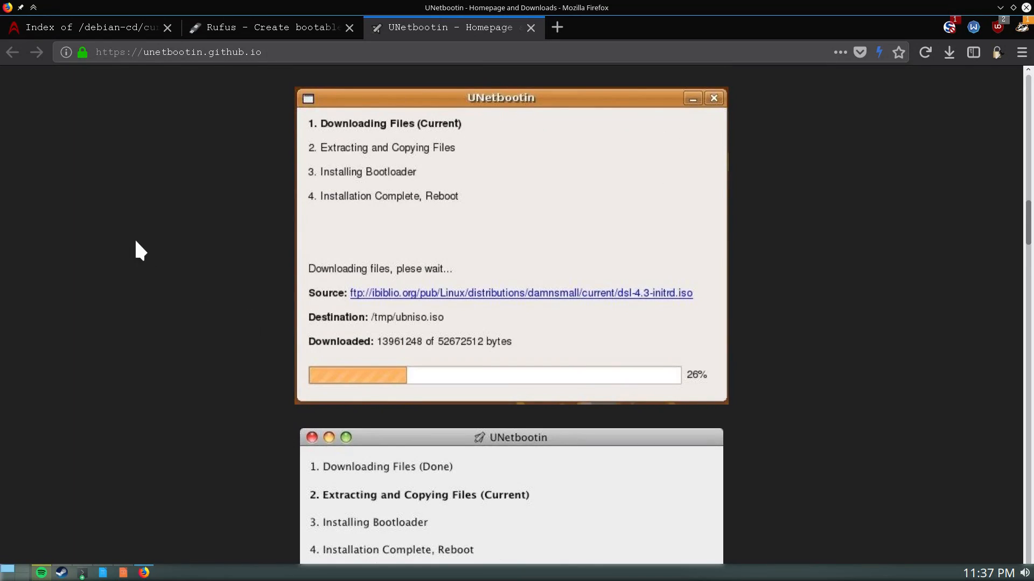
{"action": "scroll", "coordinate": [469, 455], "scroll_direction": "up", "scroll_amount": 4}
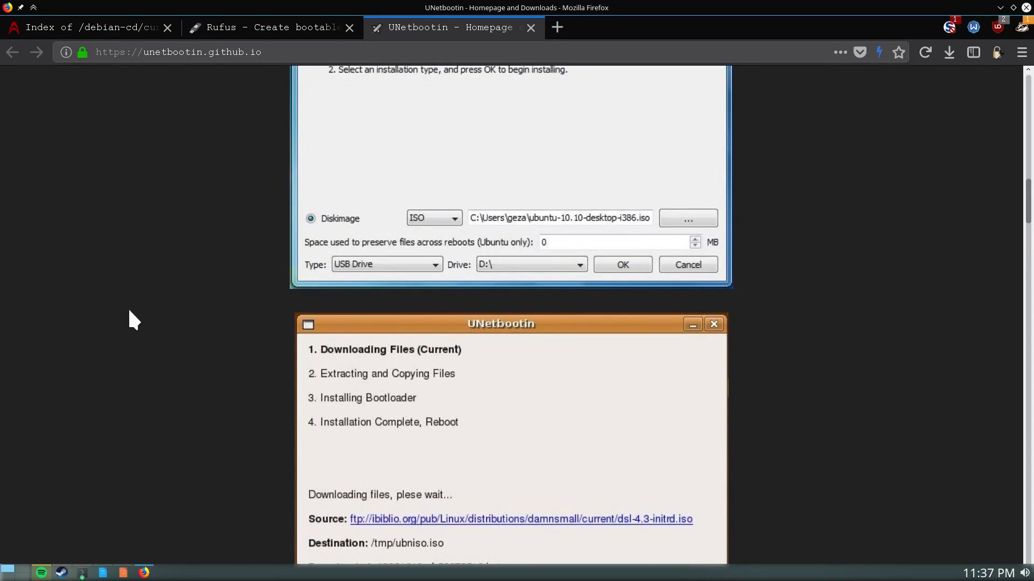
{"action": "scroll", "coordinate": [129, 311], "scroll_direction": "up", "scroll_amount": 1}
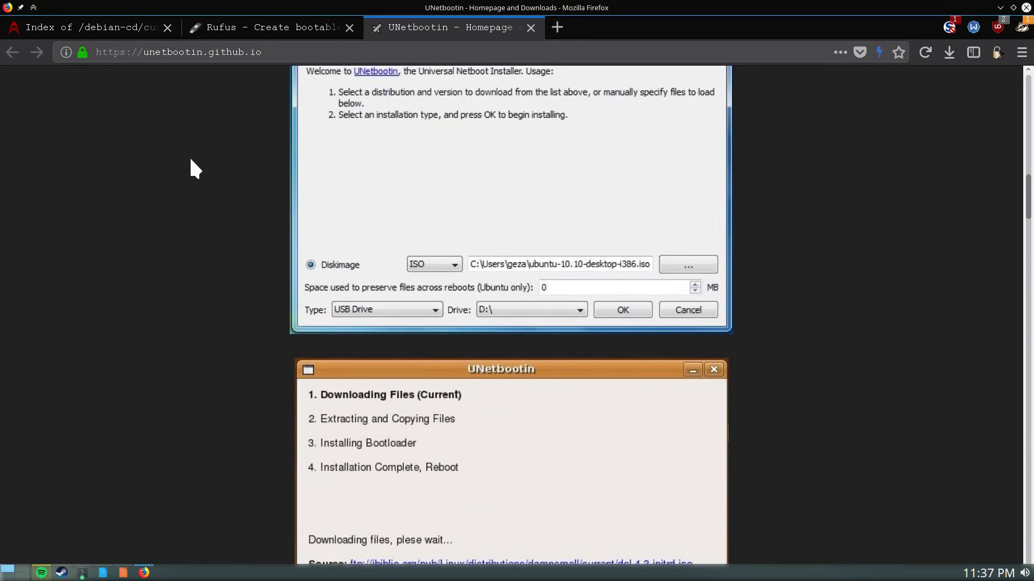
{"action": "scroll", "coordinate": [246, 263], "scroll_direction": "up", "scroll_amount": 20}
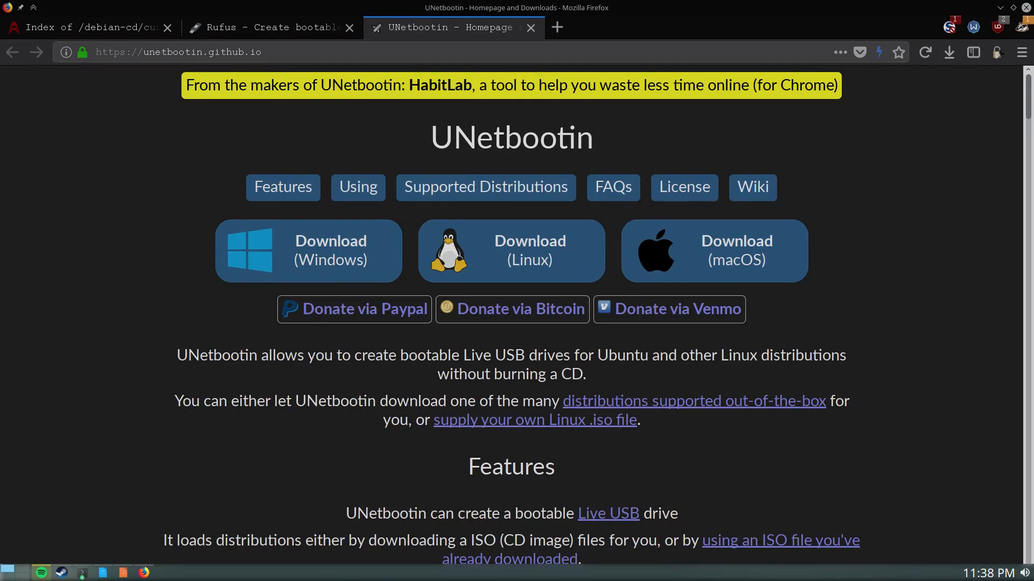
Move the debian9 QEMU/KVM console window over Firefox as the guest boots into SeaBIOS
{"action": "left_click_drag", "start_coordinate": [0, 32], "coordinate": [502, 5]}
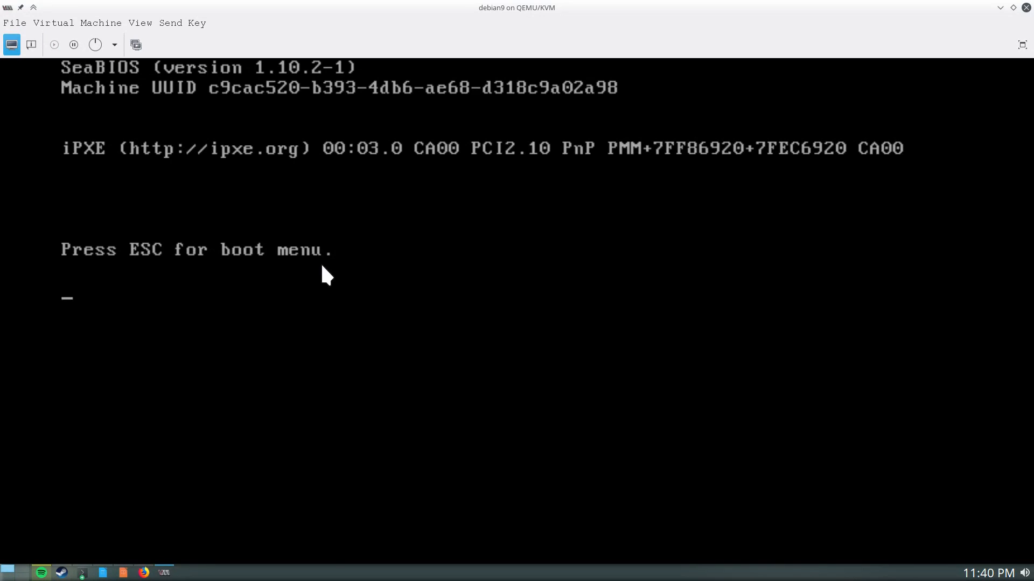
Bring up the SeaBIOS boot device menu with Esc and focus the VM console
{"action": "key", "text": "Escape"}
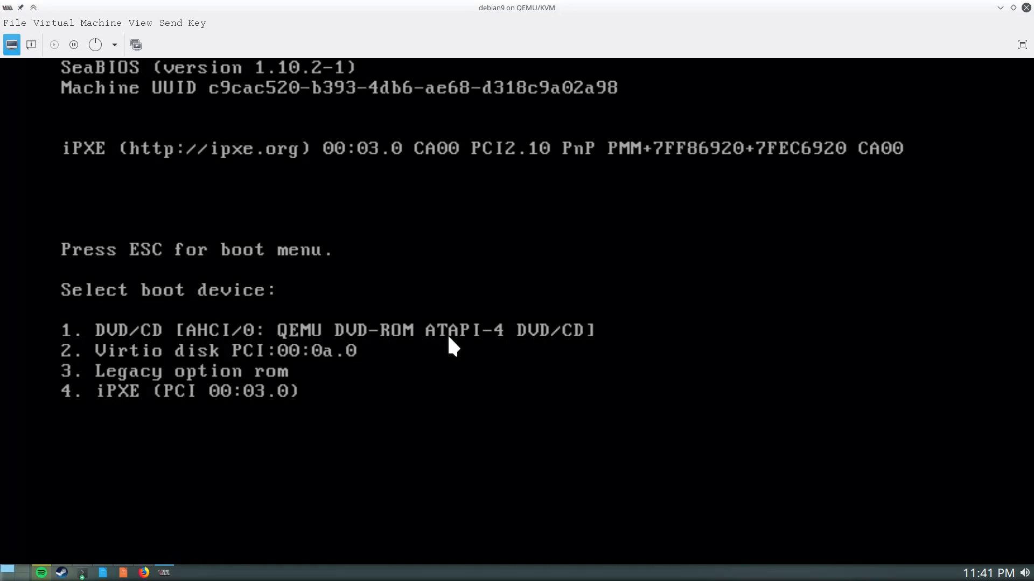
{"action": "left_click", "coordinate": [448, 337]}
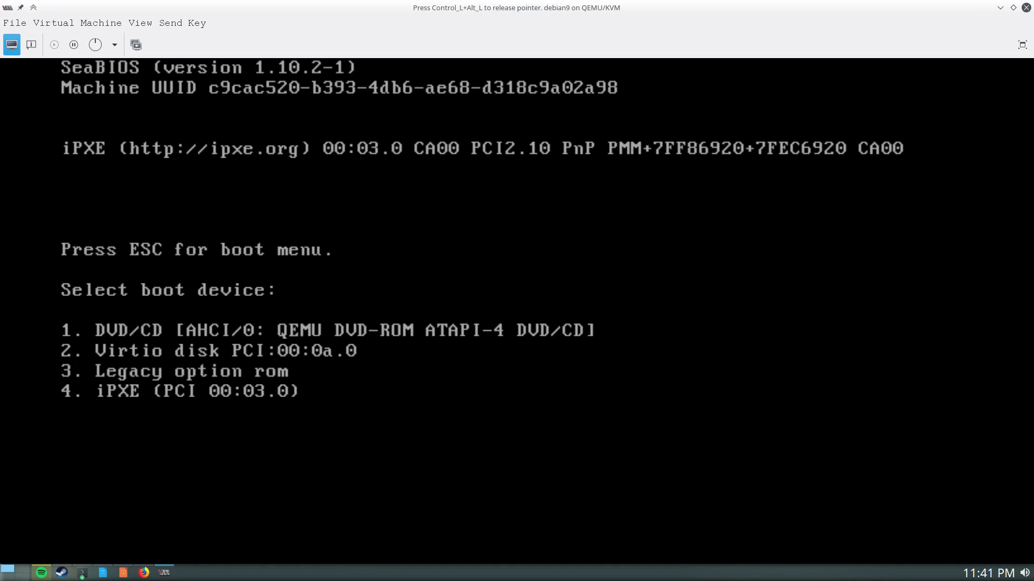
Boot from DVD/CD into the Graphical install, release the pointer, and accept English
{"action": "key", "text": "1"}
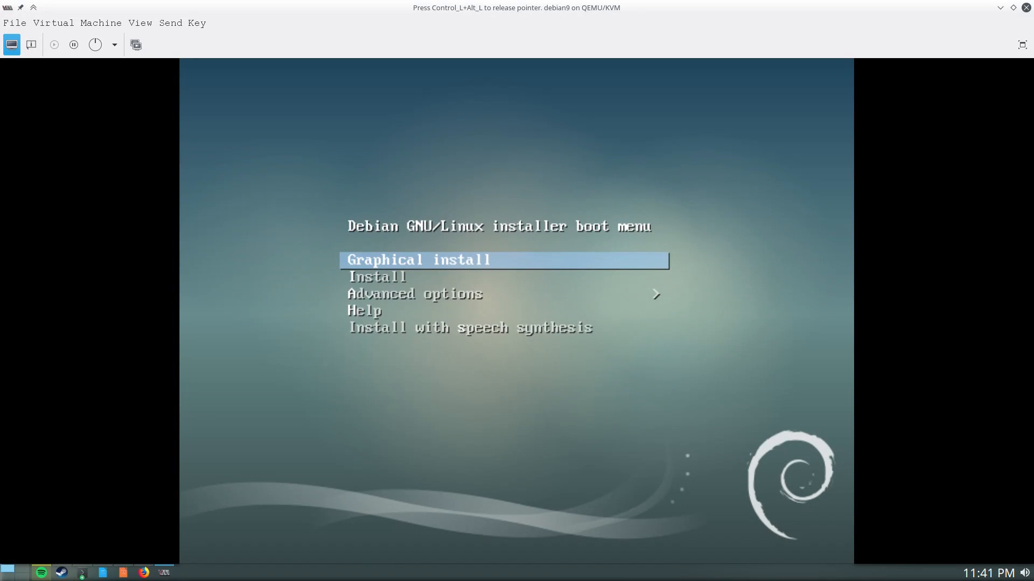
{"action": "key", "text": "Return"}
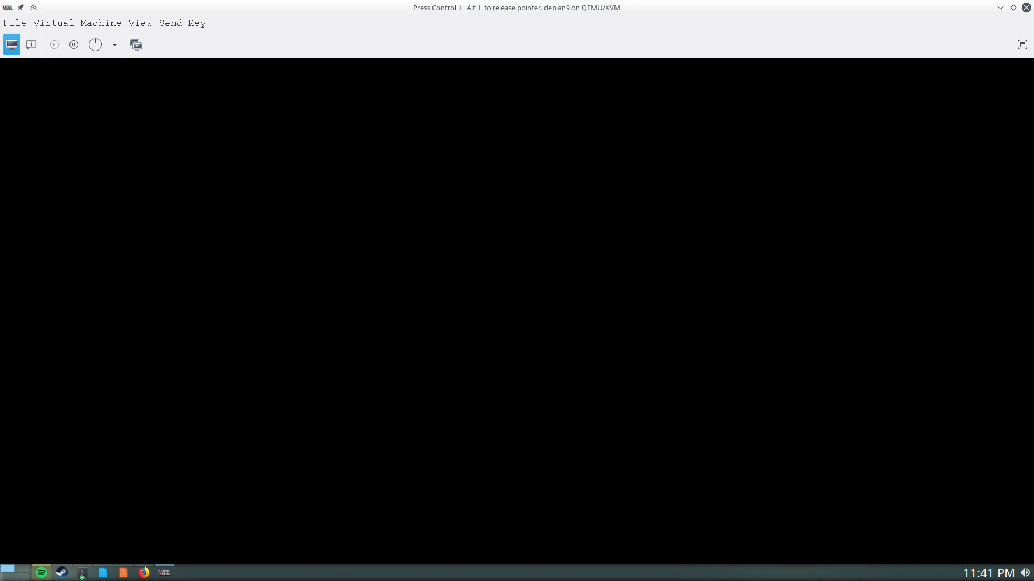
{"action": "key", "text": "ctrl+alt"}
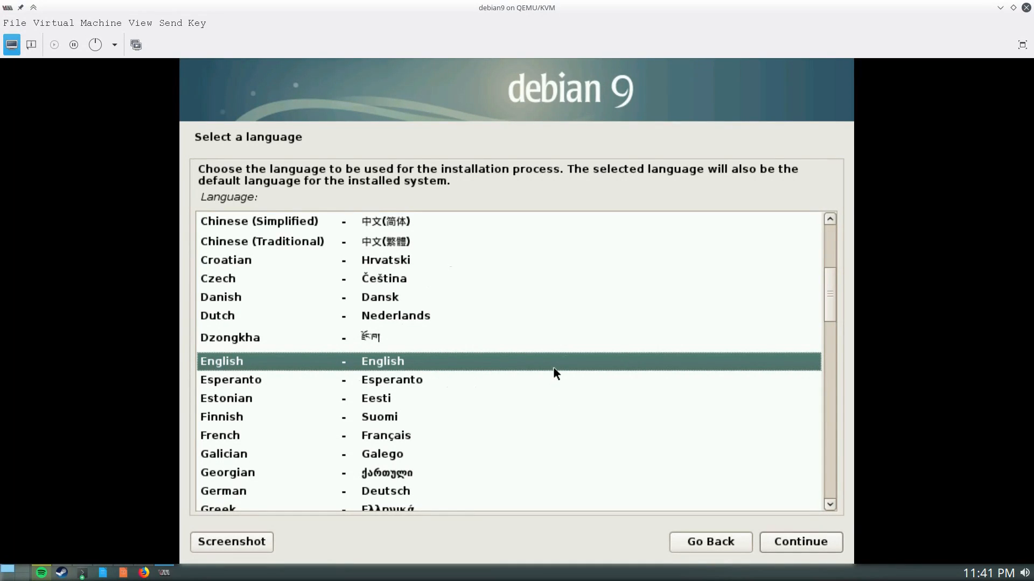
{"action": "left_click", "coordinate": [790, 540]}
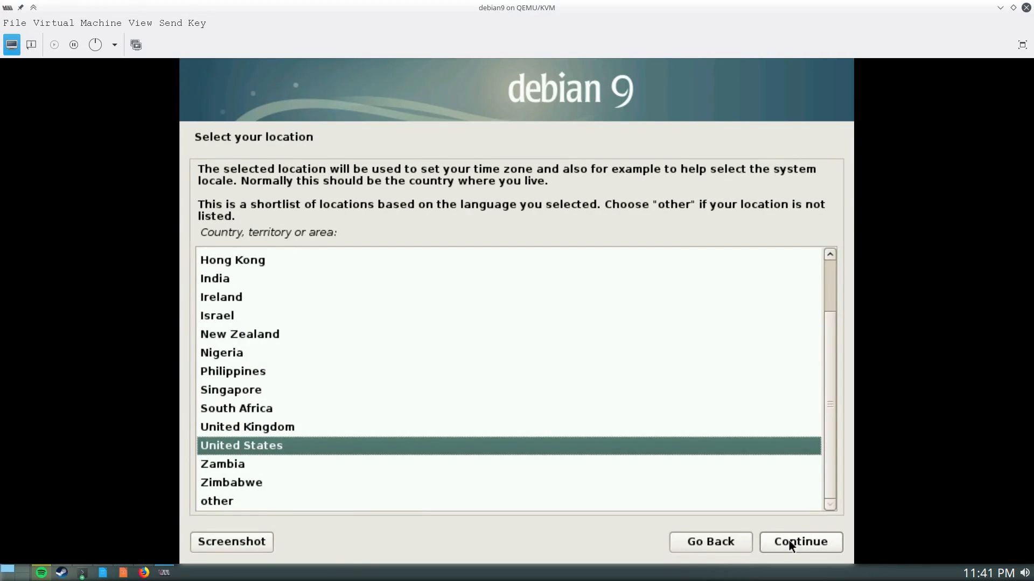
Accept United States as the location and American English as the keyboard layout
{"action": "left_click", "coordinate": [790, 540]}
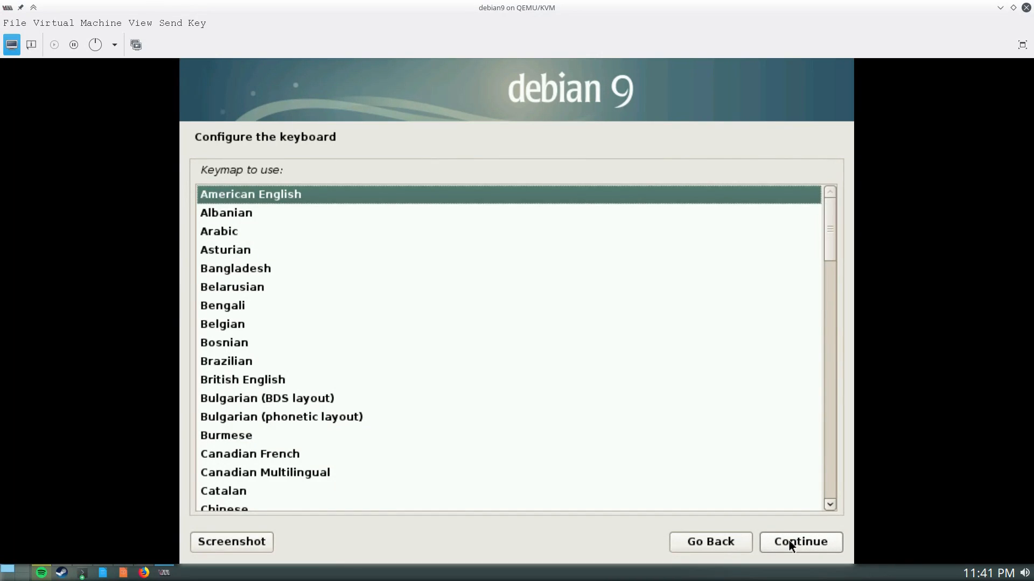
{"action": "left_click", "coordinate": [788, 542]}
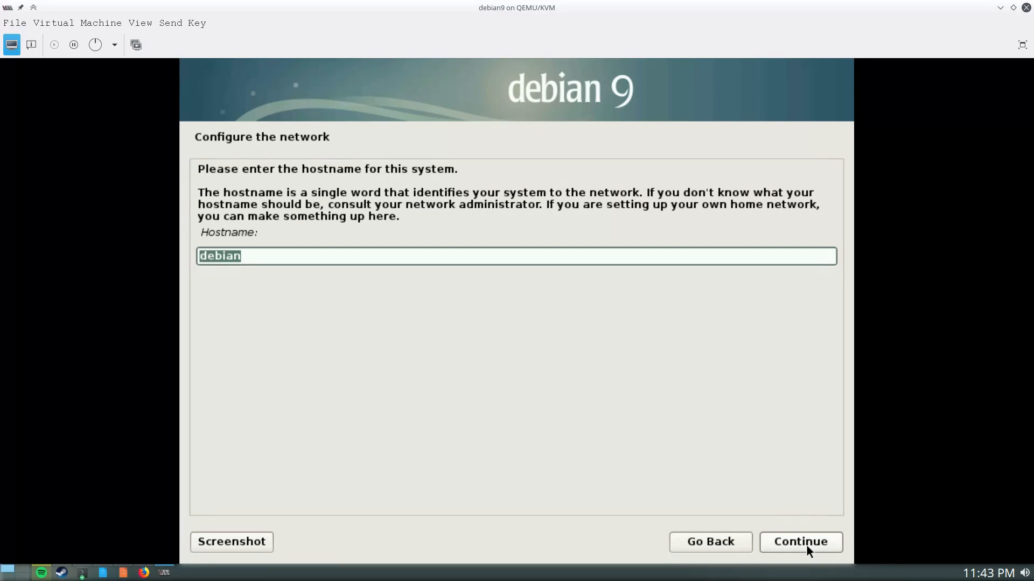
Set the hostname to Debian-Gnome-TestVM and leave the domain name empty
{"action": "type", "text": "Debian-Gnom"}
{"action": "key", "text": "BackSpace"}
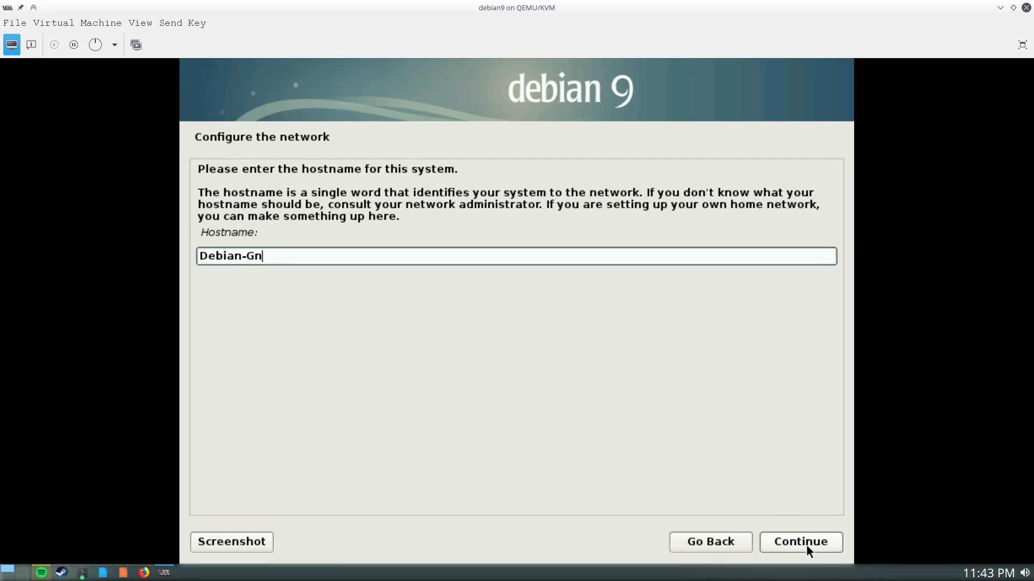
{"action": "type", "text": "ome-TA"}
{"action": "key", "text": "BackSpace"}
{"action": "type", "text": "estVM"}
{"action": "left_click", "coordinate": [806, 543]}
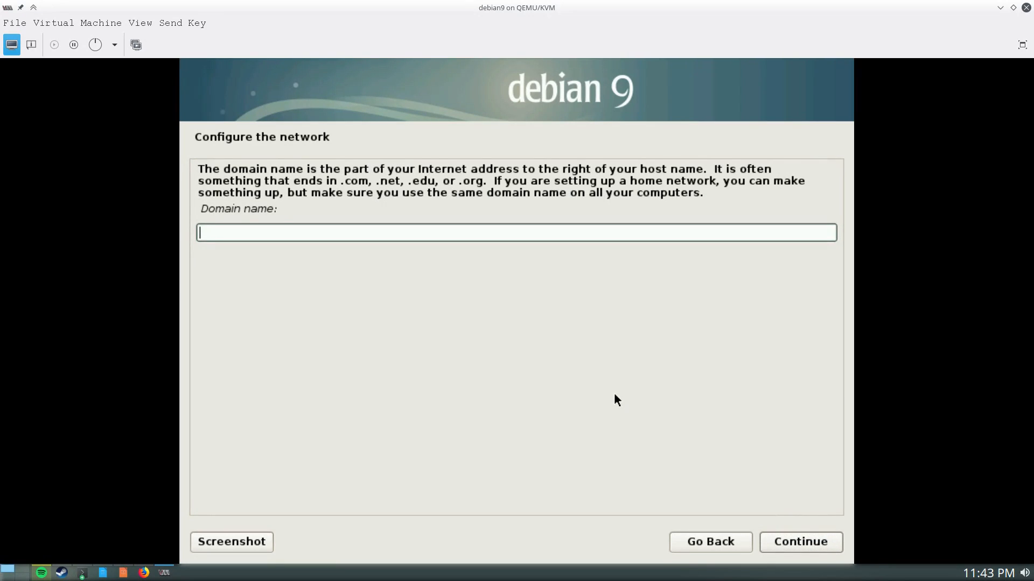
{"action": "left_click", "coordinate": [795, 541]}
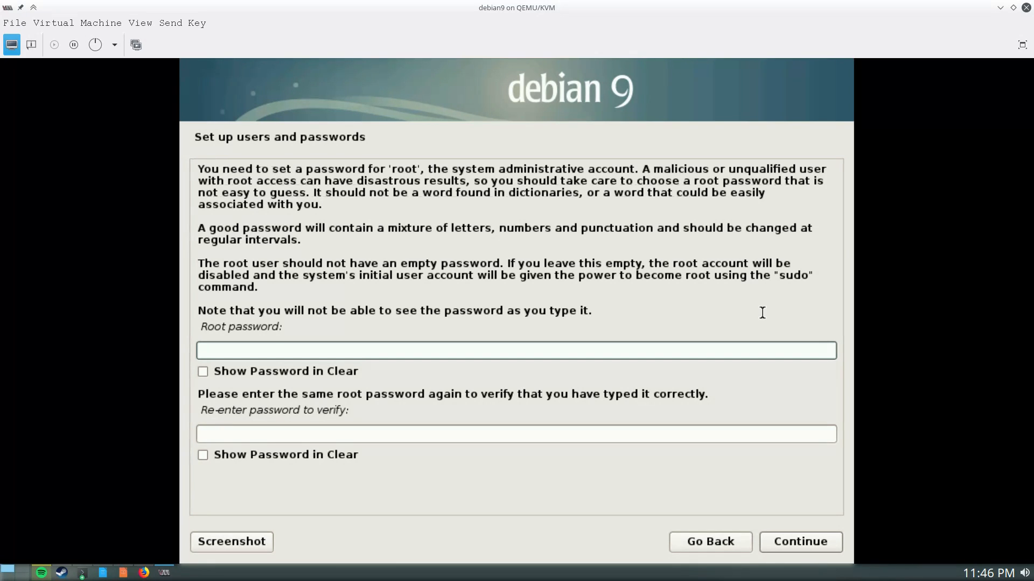
Leave the root password empty, then enter and confirm the new user's full name
{"action": "left_click", "coordinate": [794, 544]}
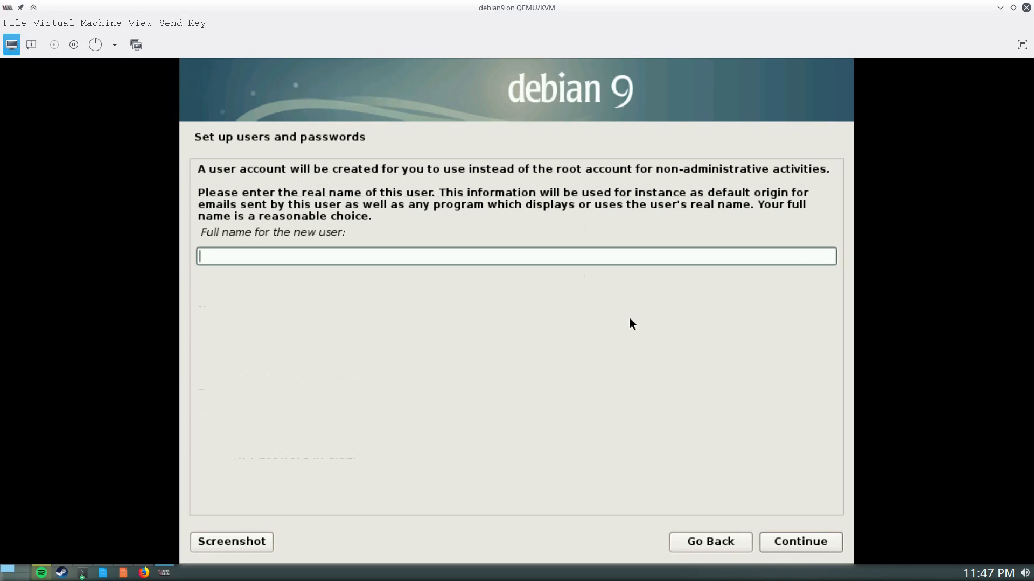
{"action": "type", "text": "Adm"}
{"action": "key", "text": "BackSpace"}
{"action": "type", "text": "min"}
{"action": "key", "text": "ctrl+a"}
{"action": "key", "text": "BackSpace"}
{"action": "type", "text": "jo"}
{"action": "key", "text": "BackSpace"}
{"action": "key", "text": "BackSpace"}
{"action": "type", "text": "Joe"}
{"action": "left_click", "coordinate": [791, 543]}
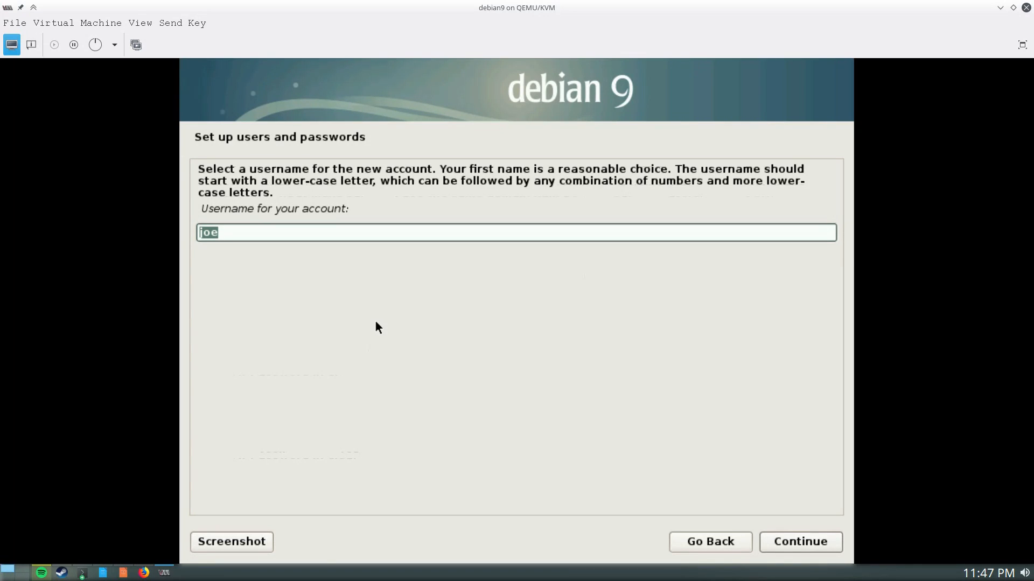
Accept the prefilled username and enter the new user's password in both fields
{"action": "left_click", "coordinate": [792, 539]}
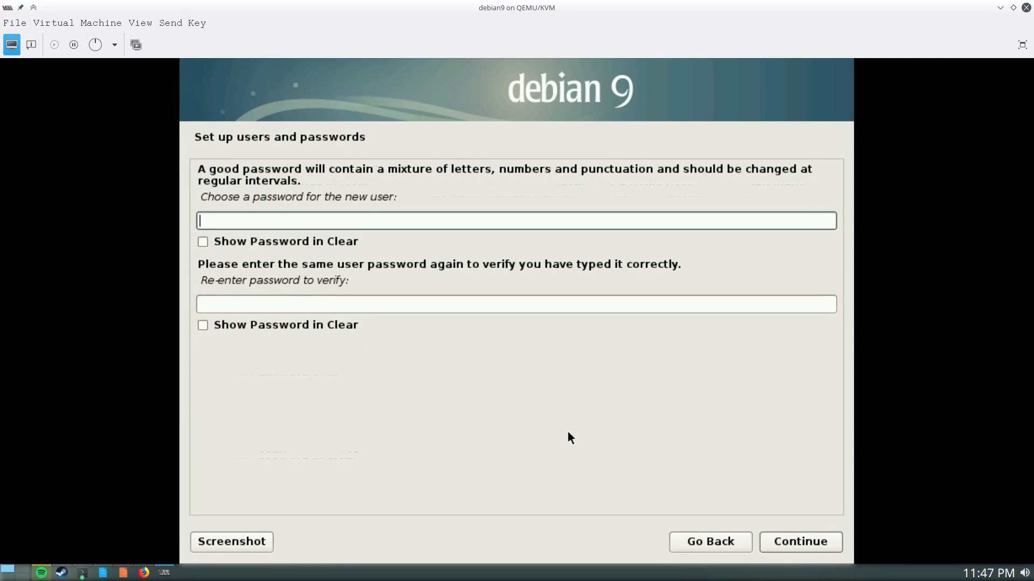
{"action": "type", "text": "********"}
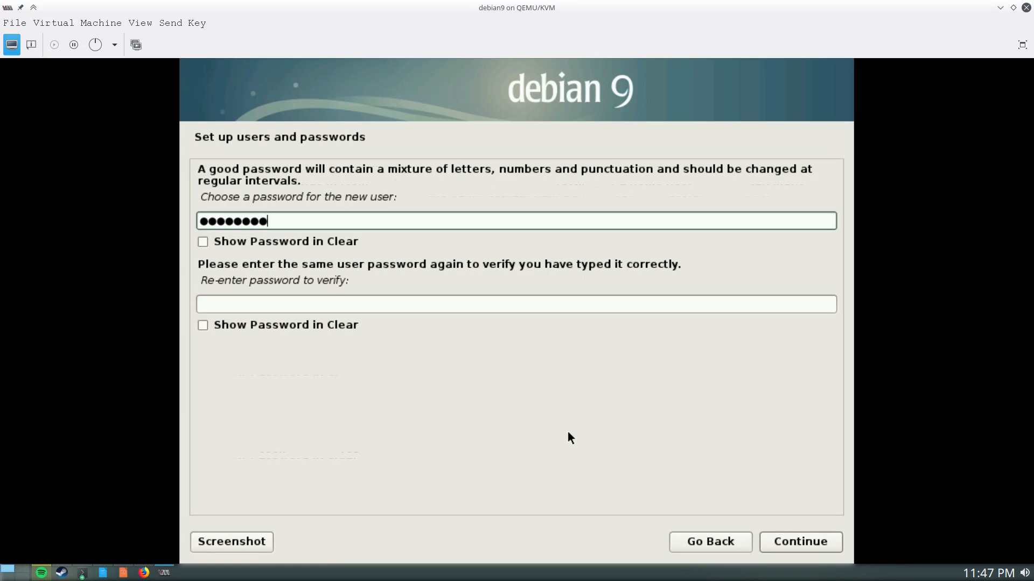
{"action": "key", "text": "Tab"}
{"action": "key", "text": "Tab"}
{"action": "type", "text": "*"}
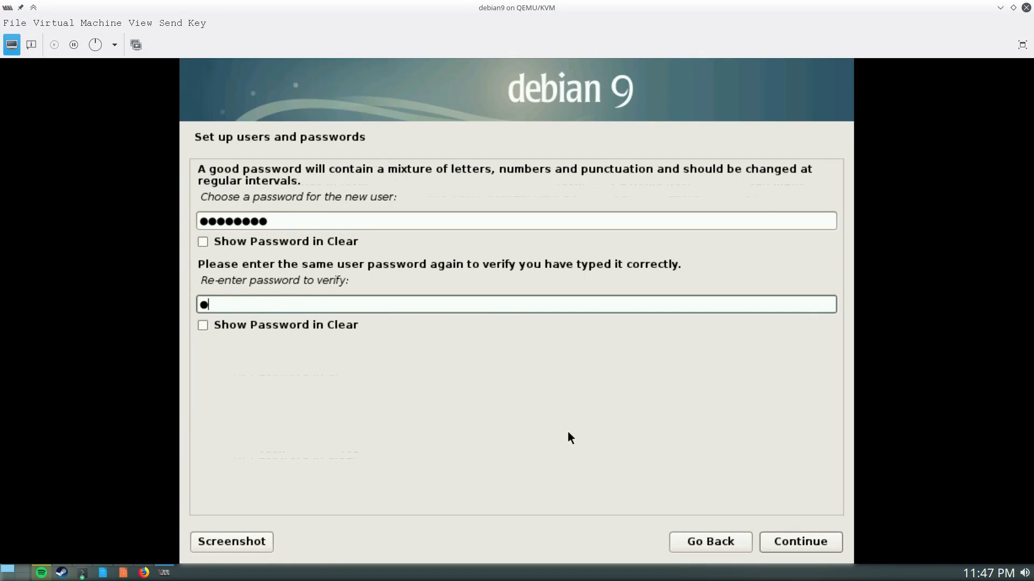
{"action": "type", "text": "*******"}
Submit the user password, accept the Eastern time zone, and select guided LVM partitioning
{"action": "left_click", "coordinate": [809, 541]}
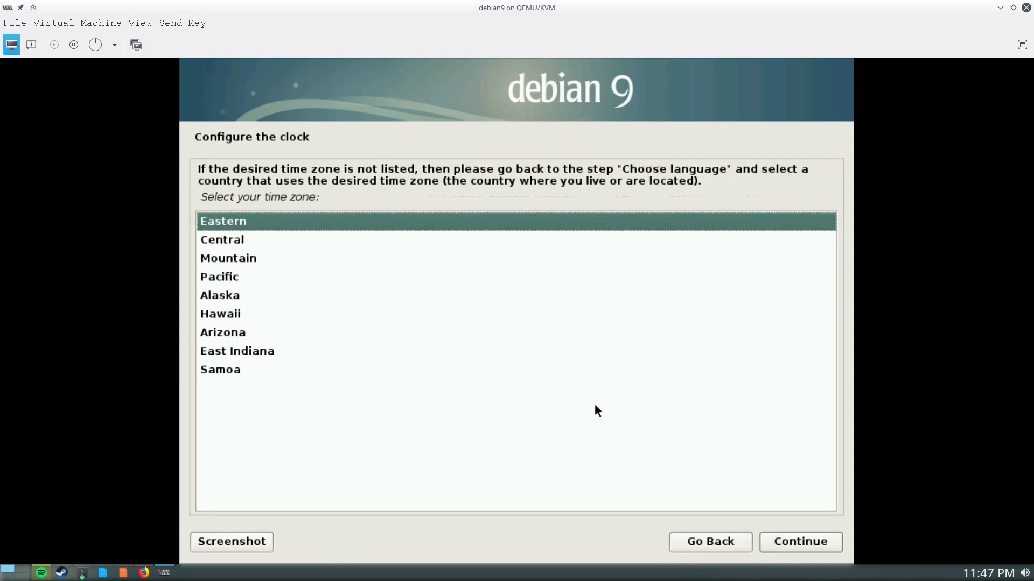
{"action": "left_click", "coordinate": [809, 540]}
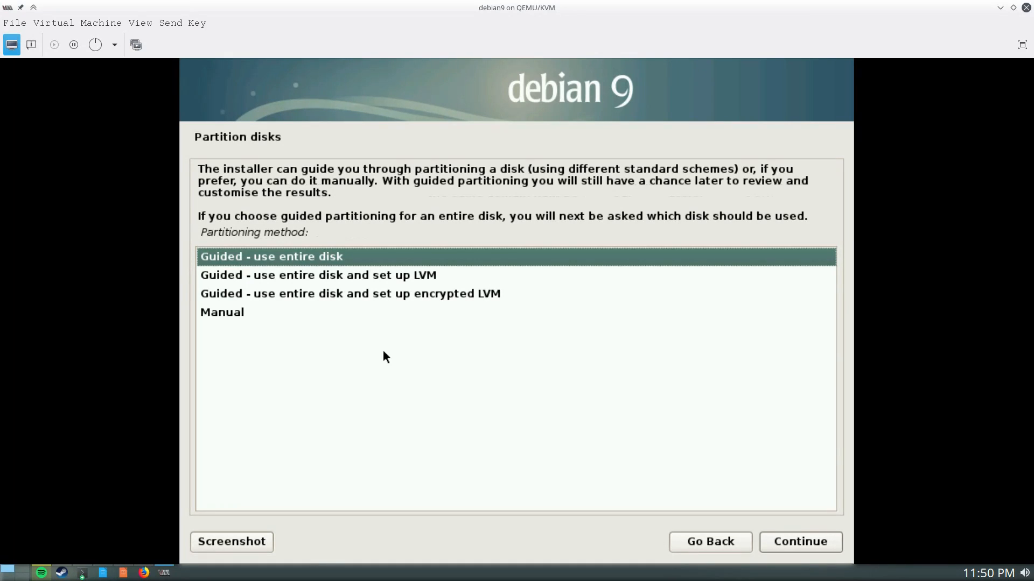
{"action": "left_click", "coordinate": [404, 278]}
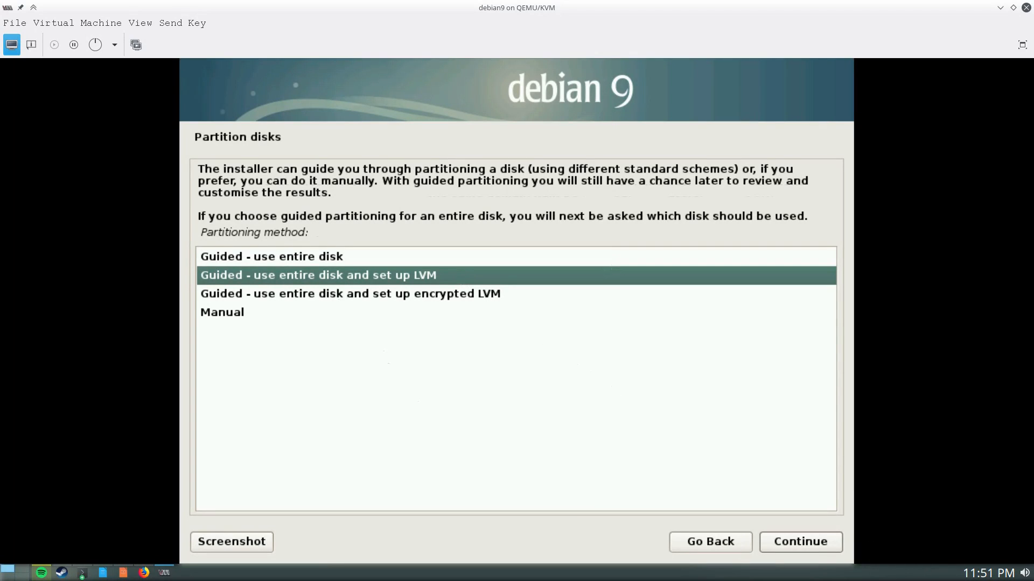
Confirm 'Guided - use entire disk and set up LVM' to reach disk selection
{"action": "left_click", "coordinate": [799, 545]}
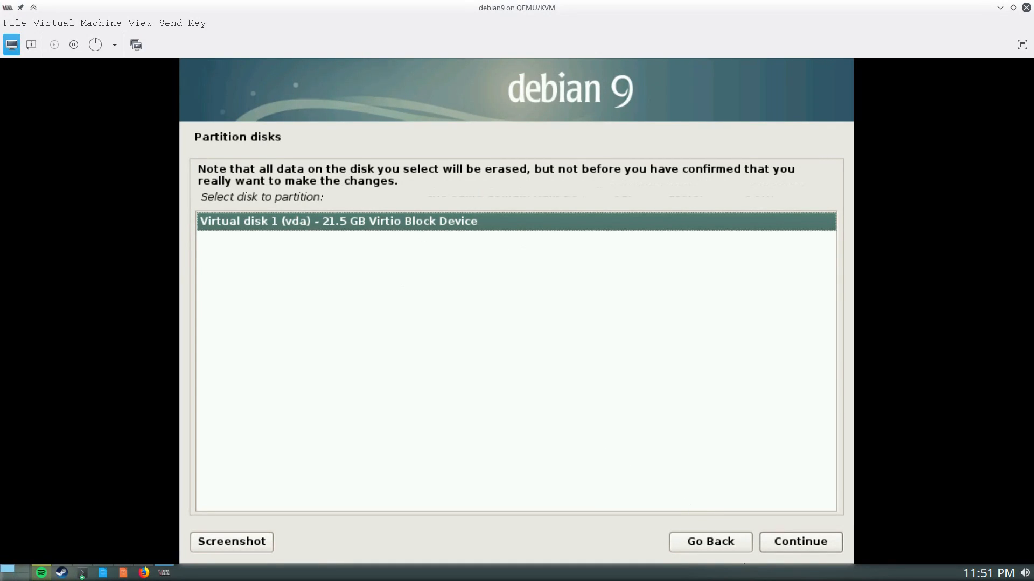
Partition vda with the 'All files in one partition' scheme after briefly trying separate /home, /var, /tmp
{"action": "left_click", "coordinate": [799, 541]}
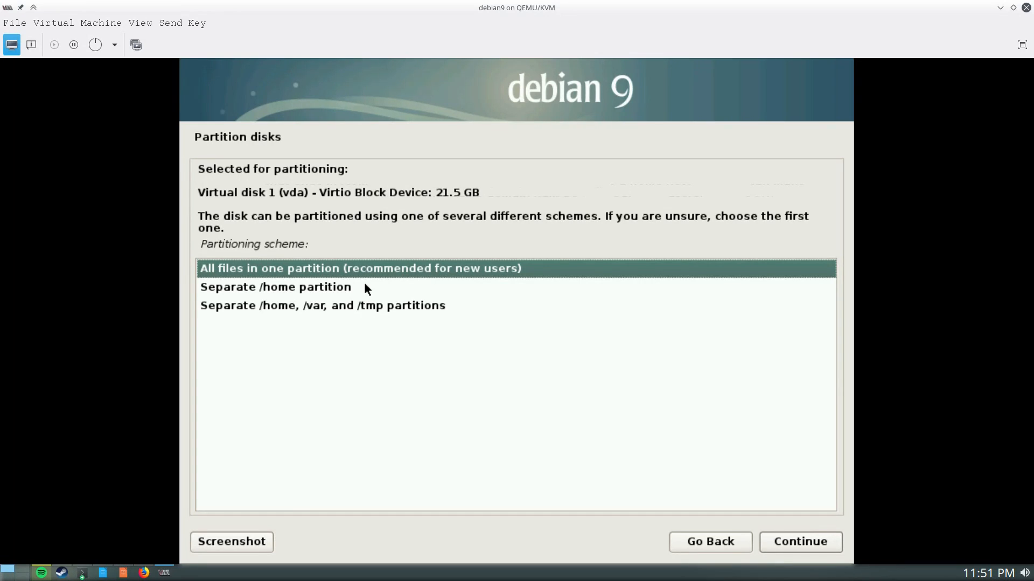
{"action": "left_click", "coordinate": [302, 306]}
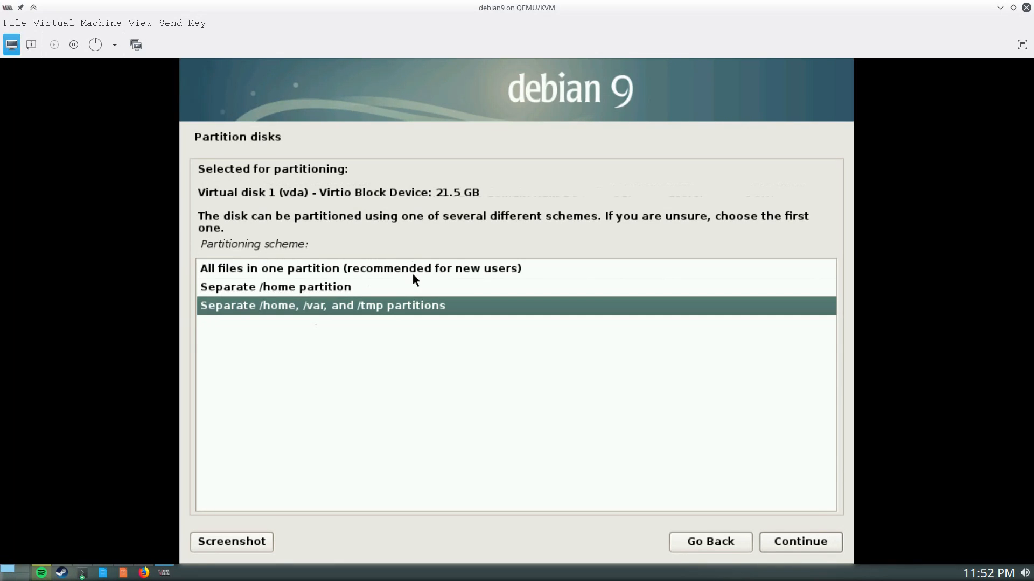
{"action": "left_click", "coordinate": [384, 269]}
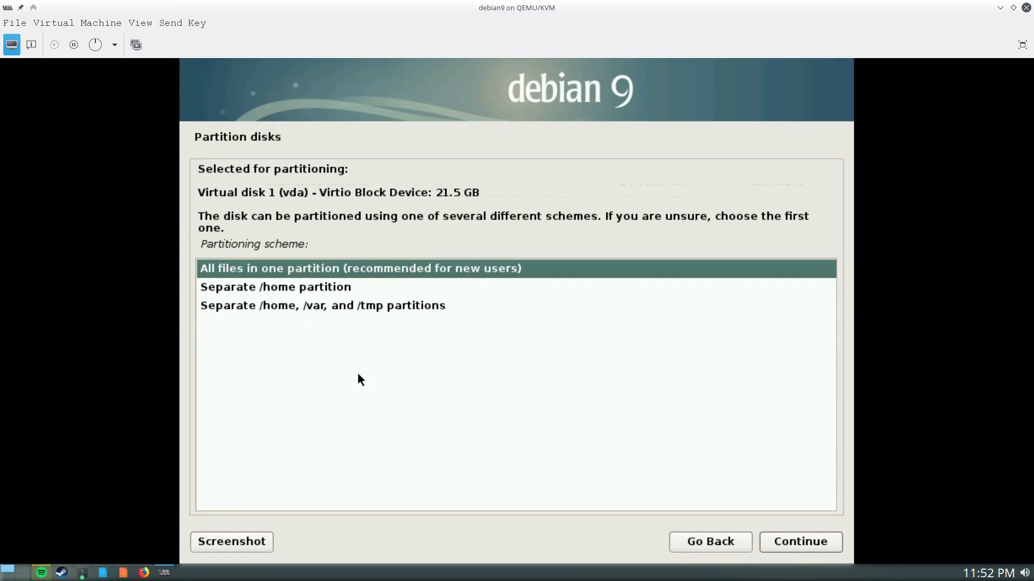
{"action": "left_click", "coordinate": [792, 544]}
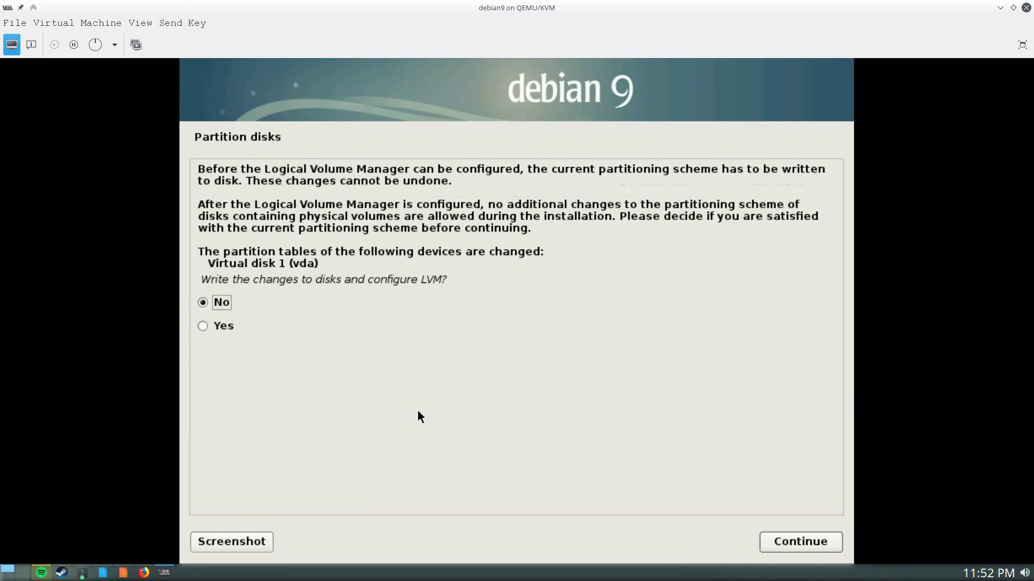
{"action": "left_click", "coordinate": [221, 326]}
{"action": "left_click", "coordinate": [786, 541]}
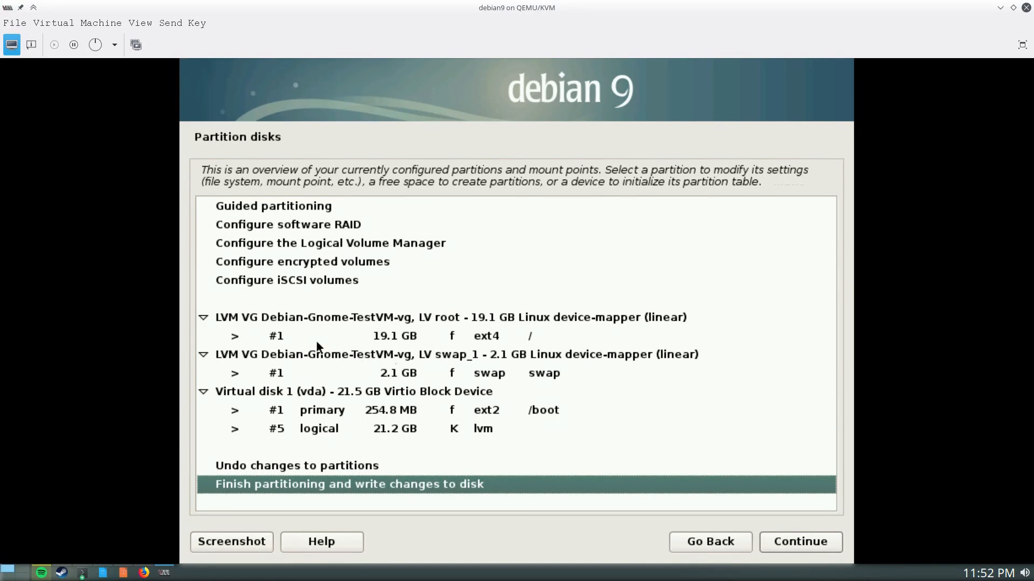
{"action": "left_click", "coordinate": [277, 339]}
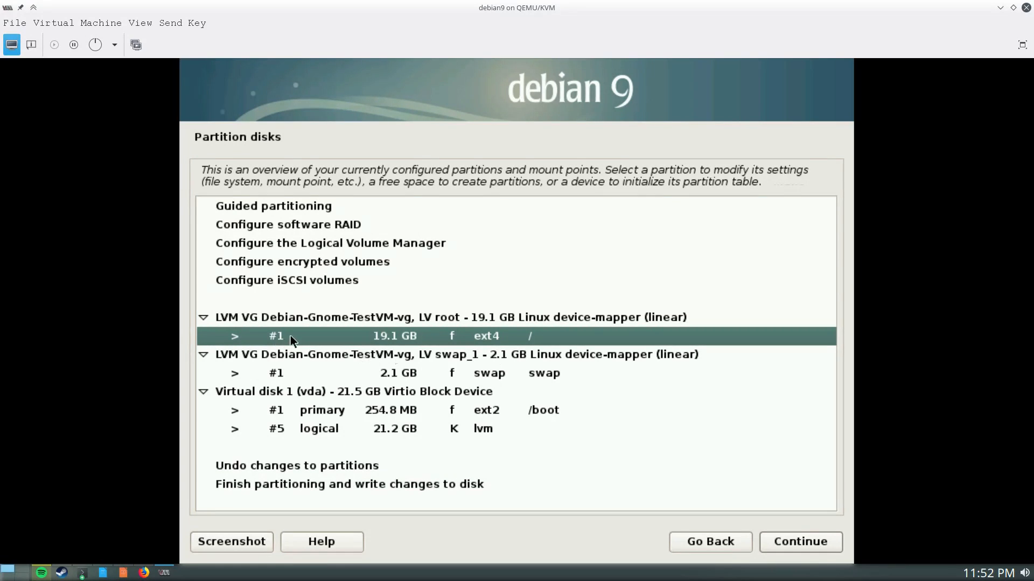
{"action": "left_click", "coordinate": [270, 322]}
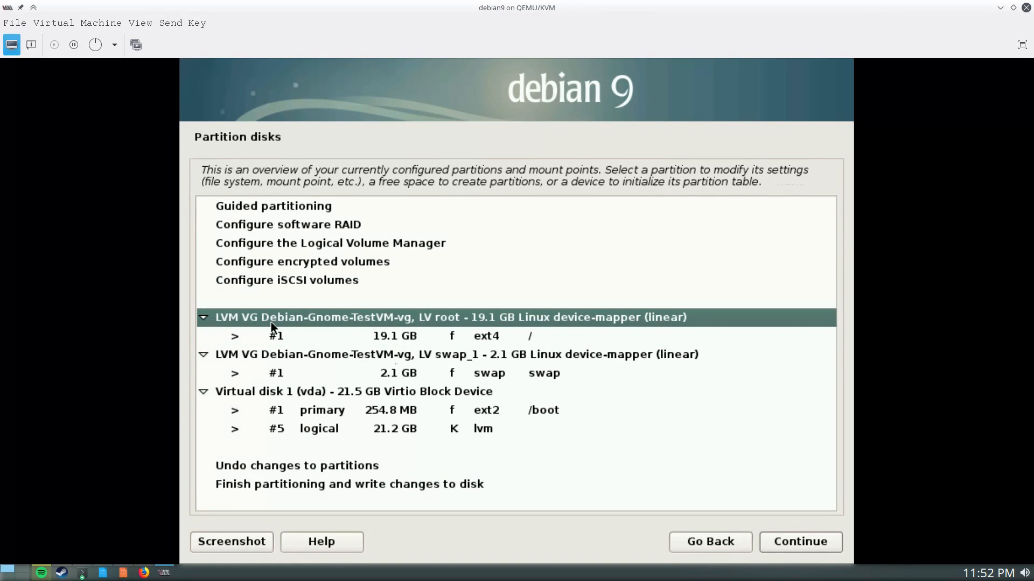
{"action": "left_click", "coordinate": [346, 357]}
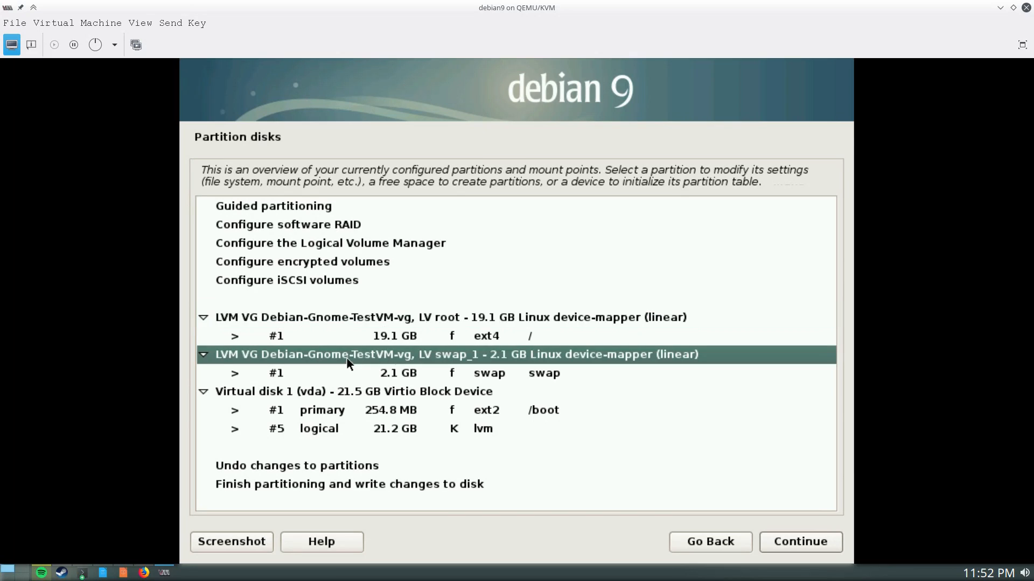
{"action": "left_click", "coordinate": [342, 379]}
{"action": "left_click", "coordinate": [337, 364]}
{"action": "left_click", "coordinate": [242, 395]}
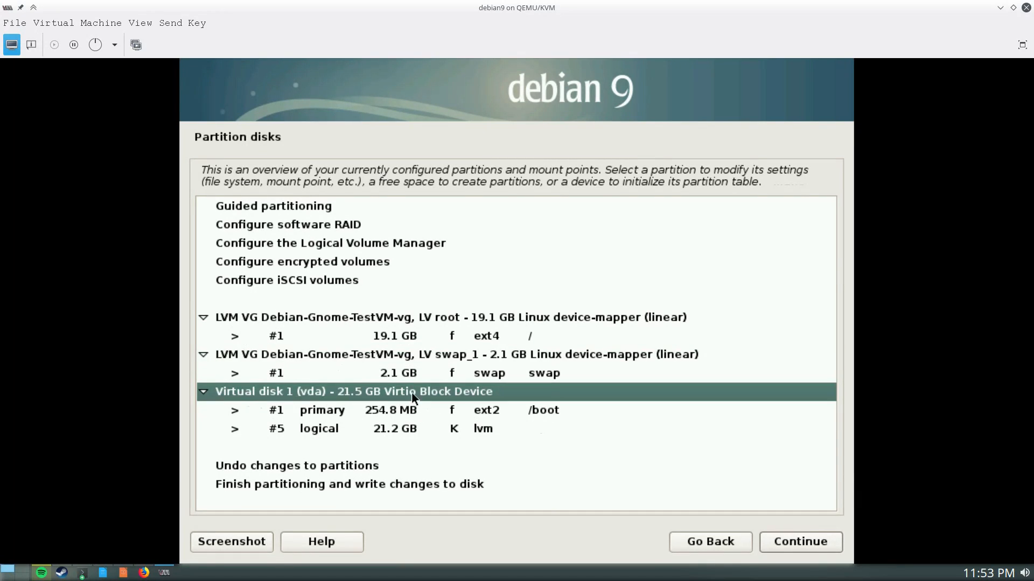
{"action": "left_click", "coordinate": [315, 417]}
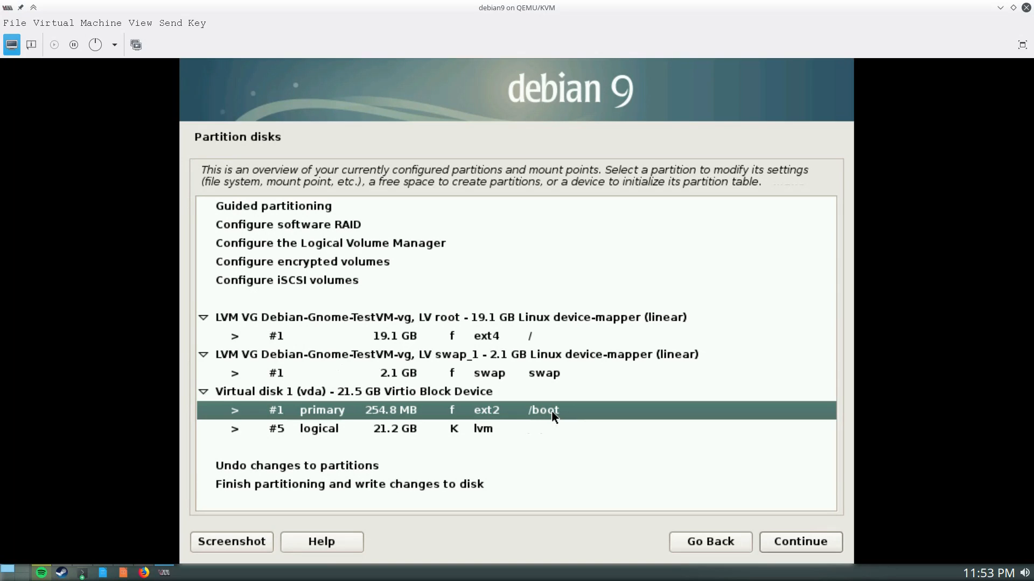
{"action": "left_click", "coordinate": [373, 429]}
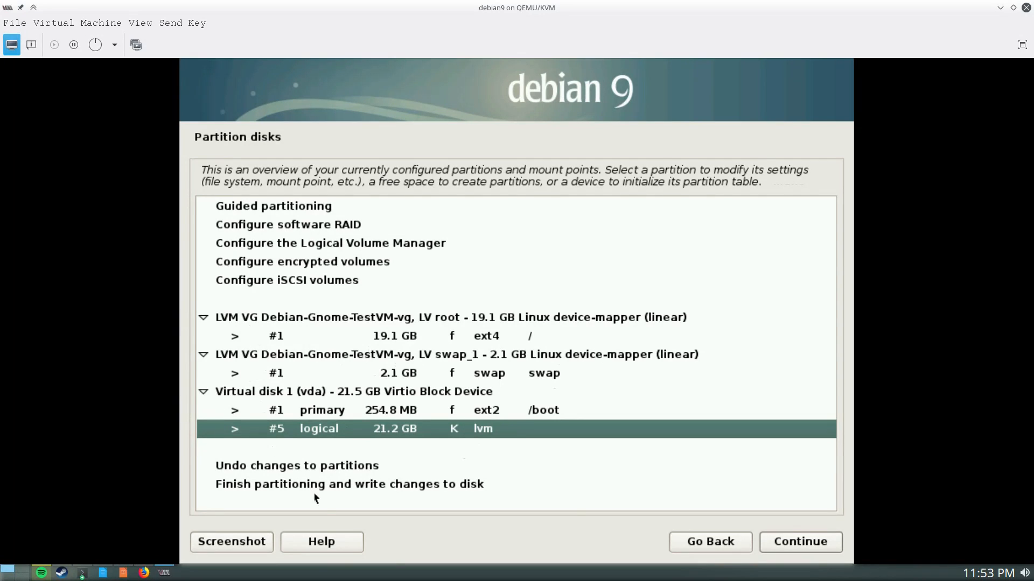
{"action": "left_click", "coordinate": [455, 486]}
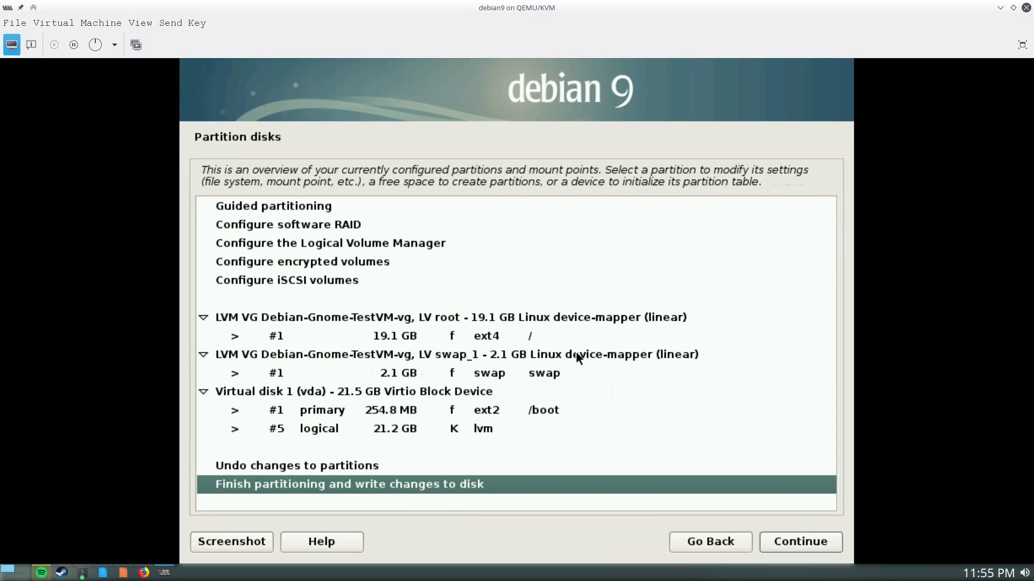
Return to Partition disks, choose guided whole-disk LVM, and select the 21.5 GB vda disk
{"action": "left_click", "coordinate": [691, 545]}
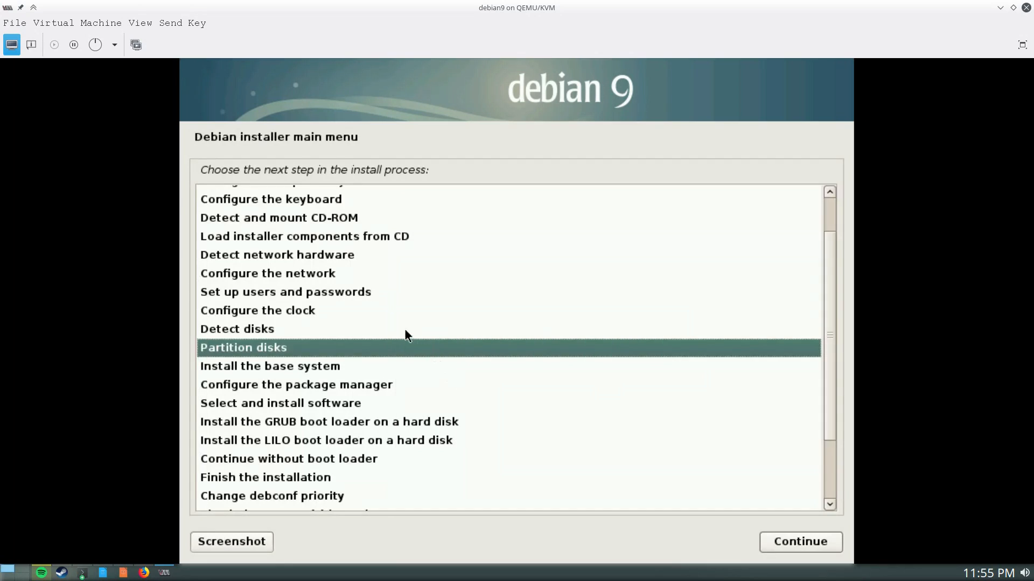
{"action": "left_click", "coordinate": [764, 547]}
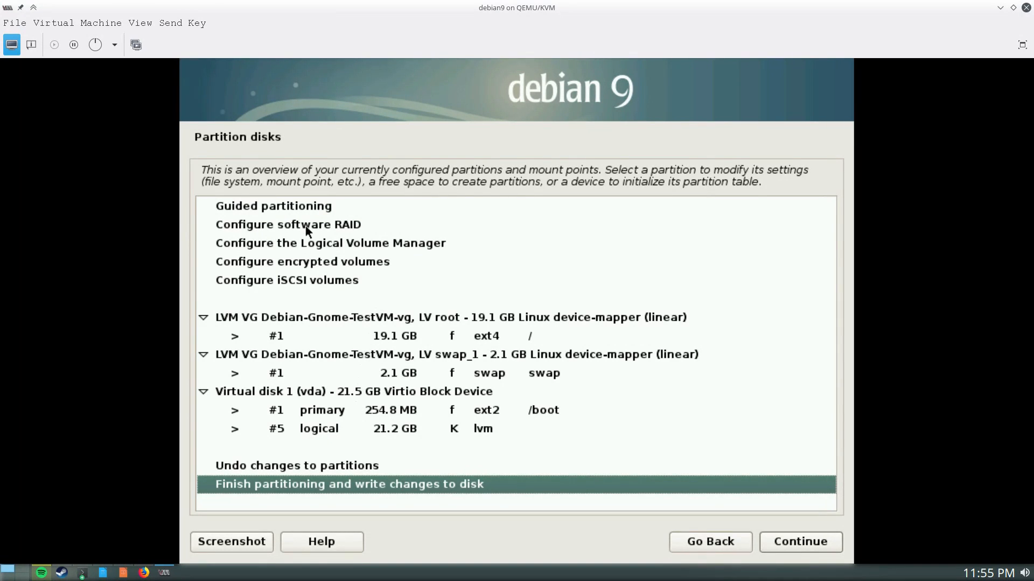
{"action": "left_click", "coordinate": [302, 208]}
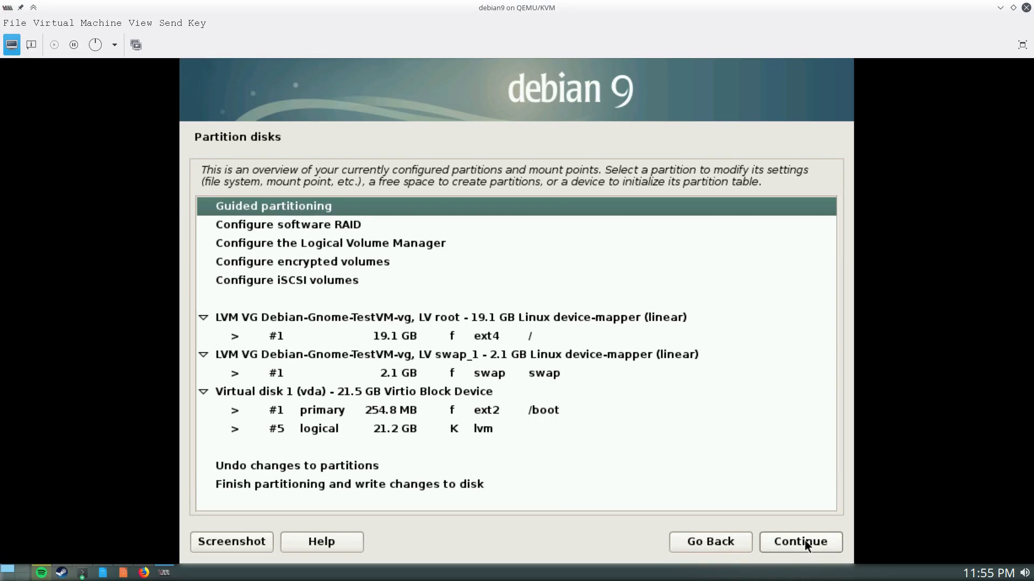
{"action": "left_click", "coordinate": [790, 540]}
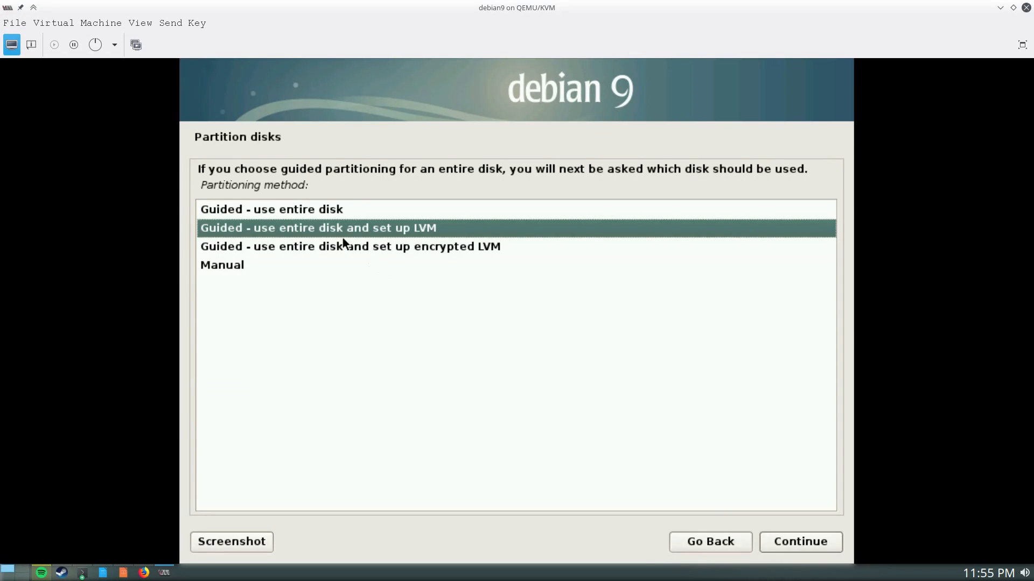
{"action": "left_click", "coordinate": [773, 544]}
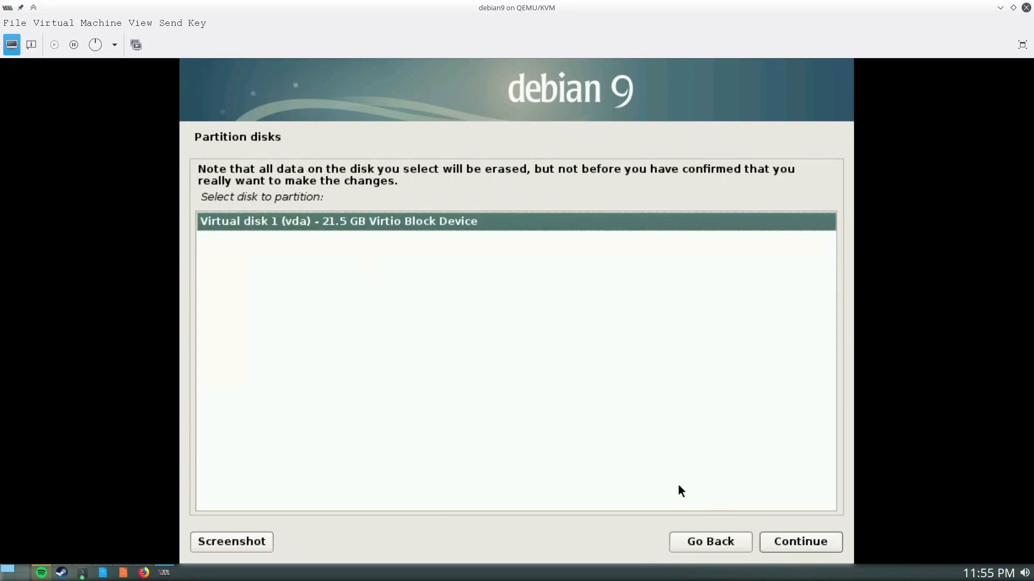
{"action": "left_click", "coordinate": [796, 544]}
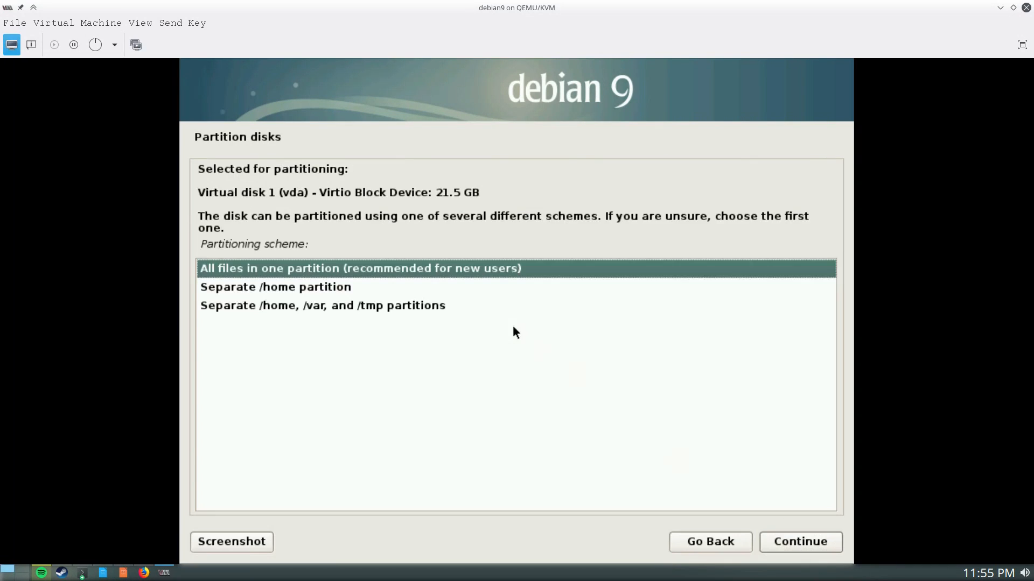
Choose the separate /home scheme, remove the old logical volumes, and write the LVM changes
{"action": "left_click", "coordinate": [286, 290]}
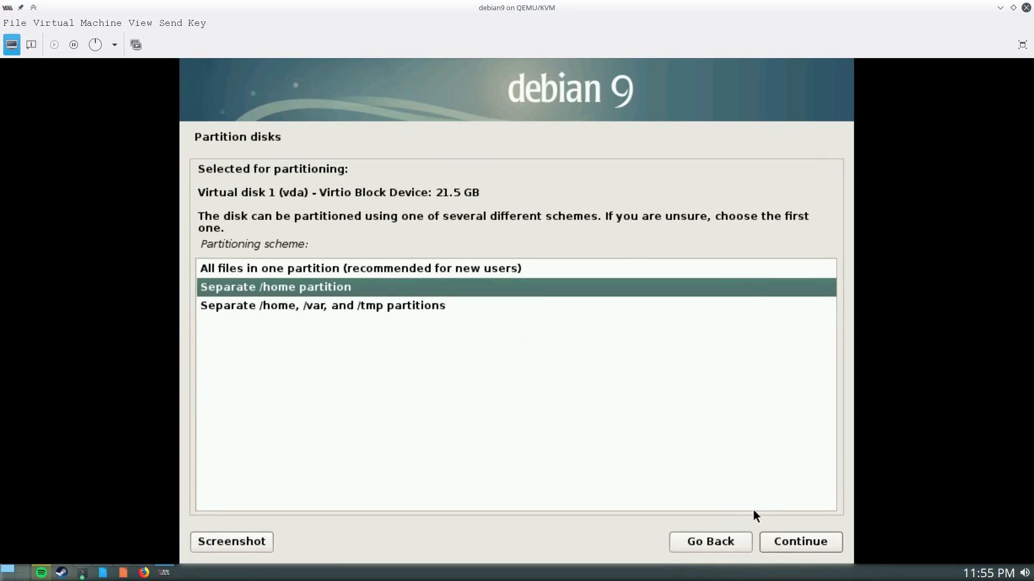
{"action": "left_click", "coordinate": [782, 542]}
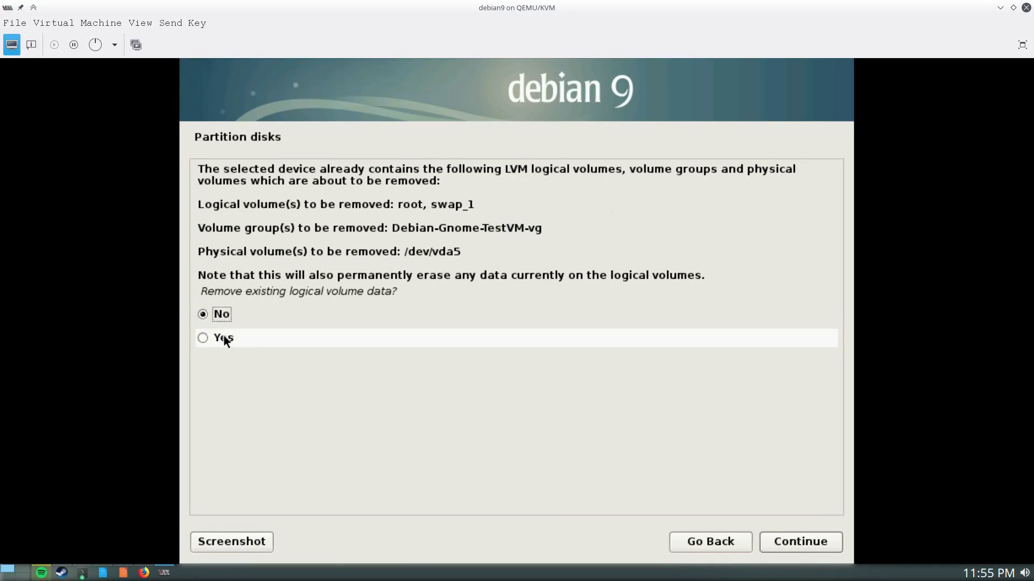
{"action": "left_click", "coordinate": [231, 339]}
{"action": "left_click", "coordinate": [800, 542]}
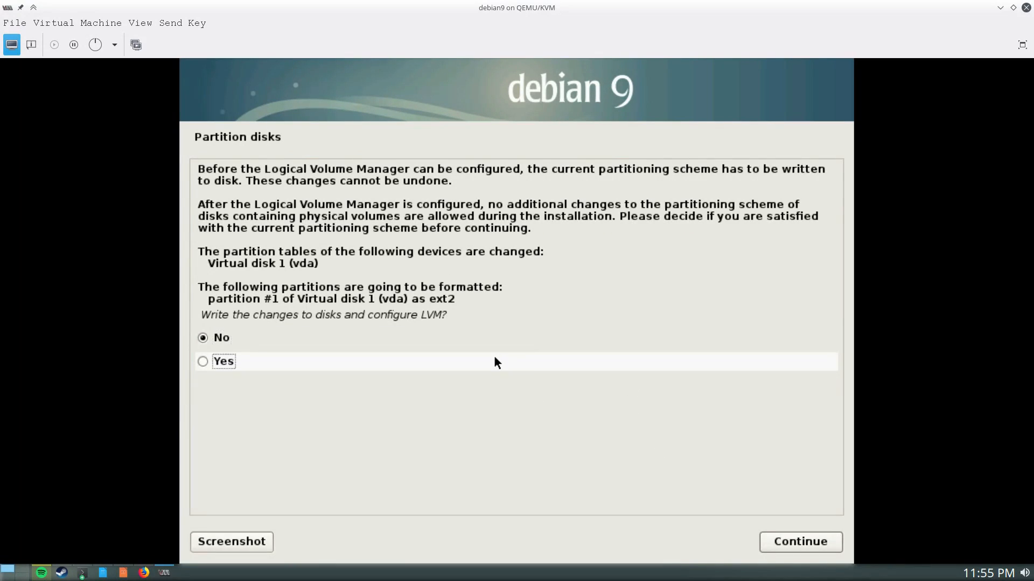
{"action": "left_click", "coordinate": [494, 360]}
{"action": "left_click", "coordinate": [810, 538]}
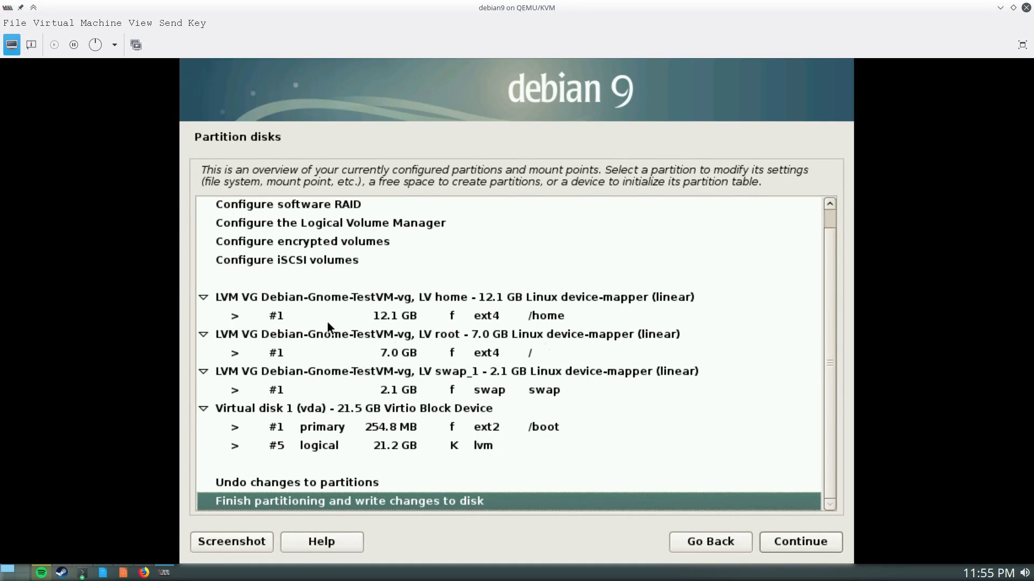
{"action": "left_click", "coordinate": [497, 318]}
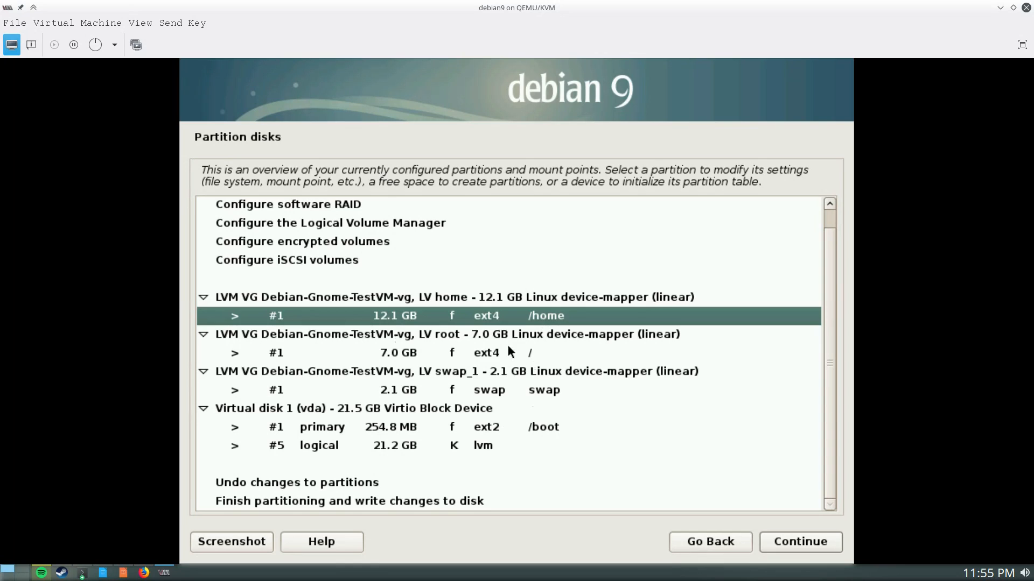
{"action": "left_click", "coordinate": [477, 358]}
{"action": "left_click", "coordinate": [502, 317]}
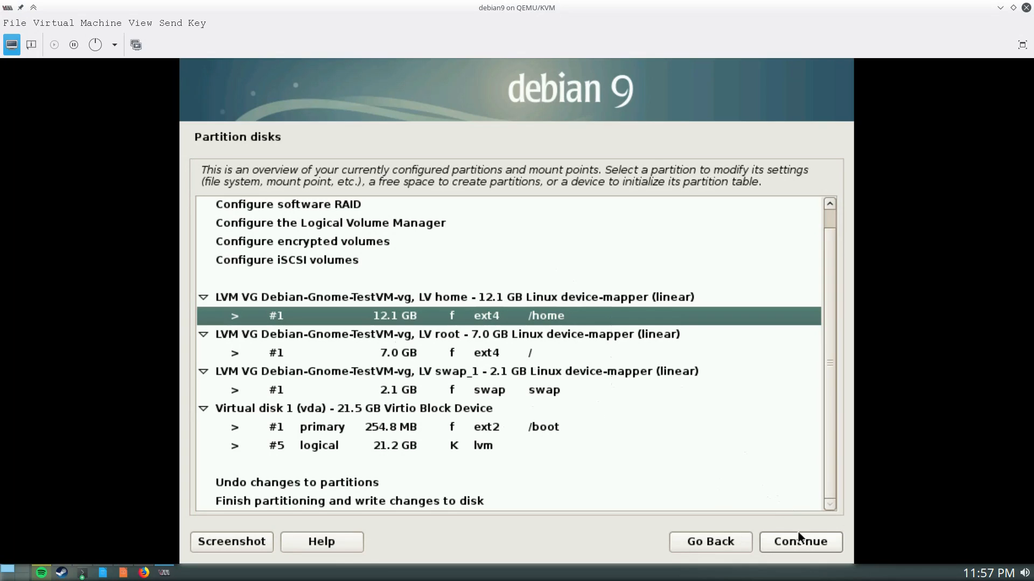
Choose 'Finish partitioning and write changes to disk' and continue to the confirmation
{"action": "left_click", "coordinate": [457, 500]}
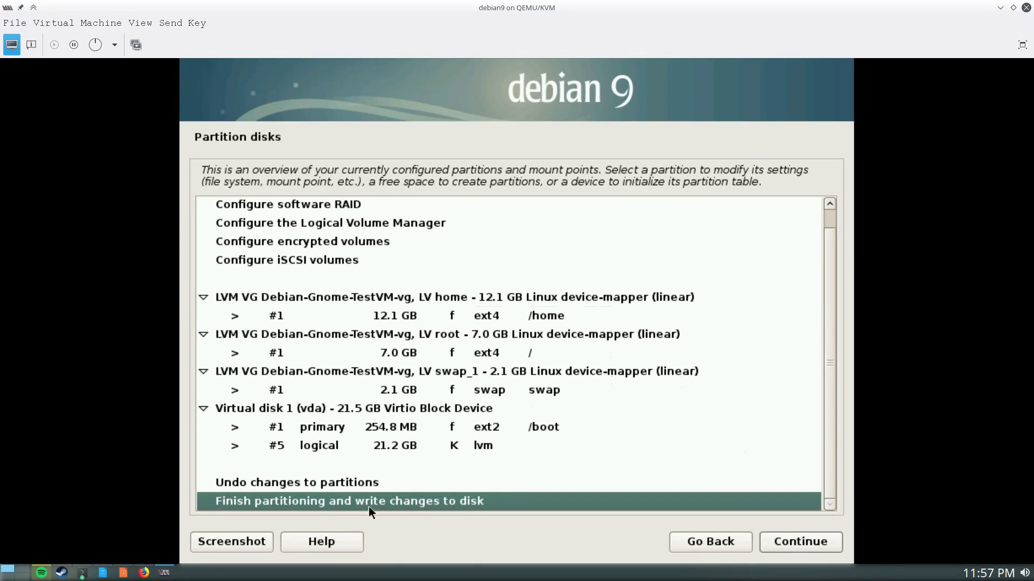
{"action": "left_click", "coordinate": [784, 541]}
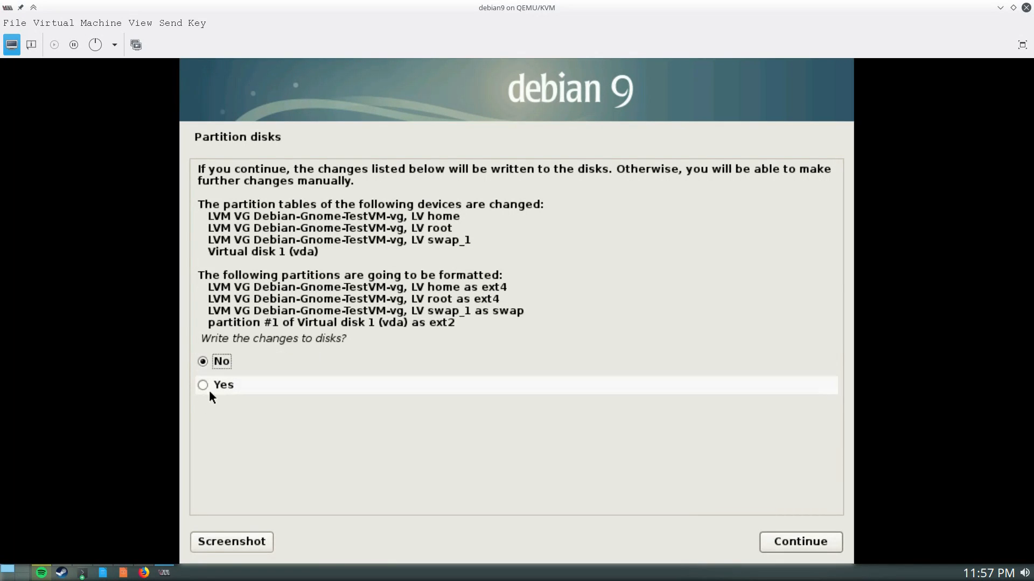
Answer Yes to write the changes, formatting the home, root and swap partitions
{"action": "left_click", "coordinate": [209, 392]}
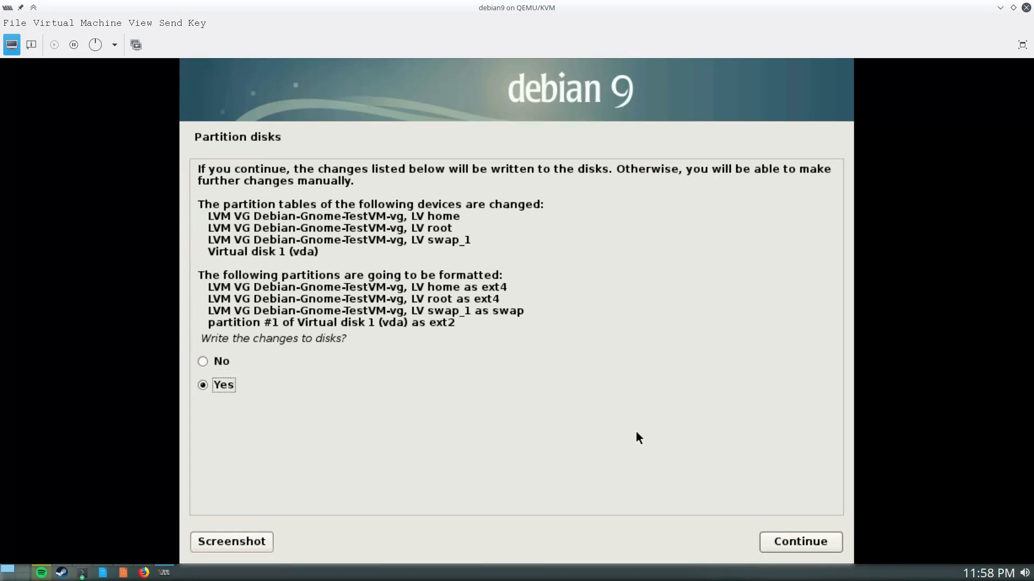
{"action": "left_click", "coordinate": [818, 541]}
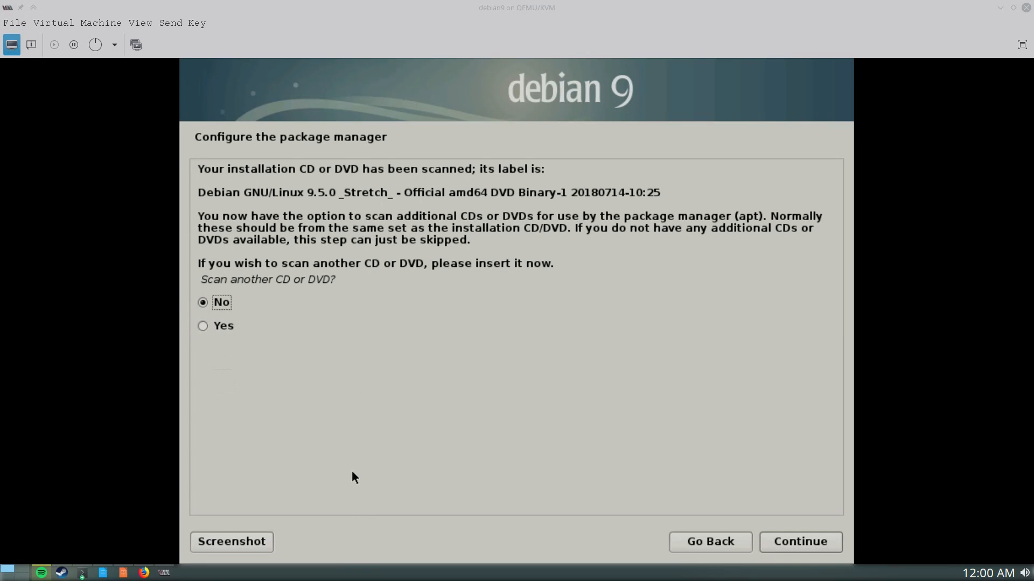
Skip scanning another disc and use the United States network mirror deb.debian.org
{"action": "left_click", "coordinate": [790, 540]}
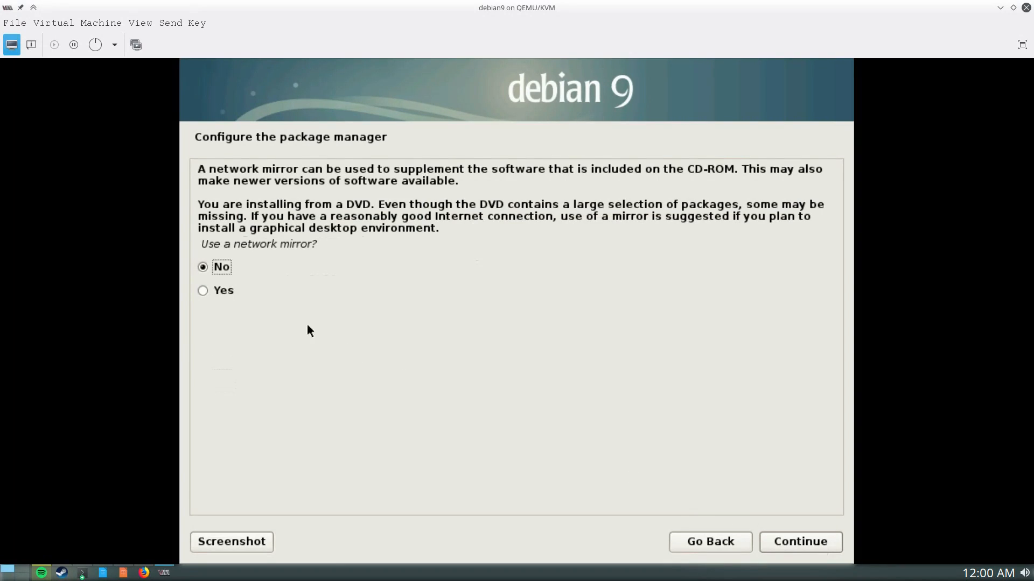
{"action": "left_click", "coordinate": [206, 289]}
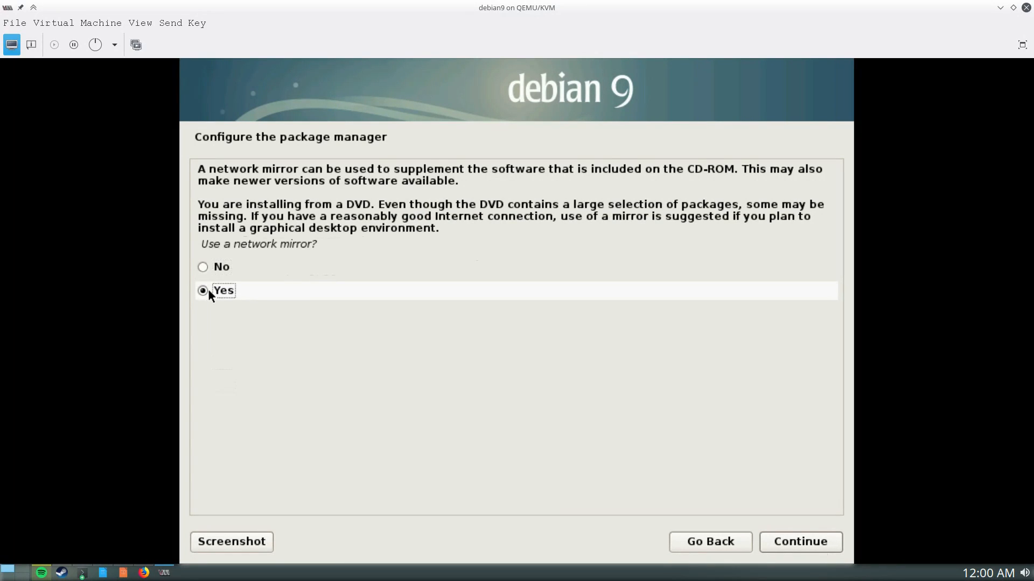
{"action": "left_click", "coordinate": [789, 545]}
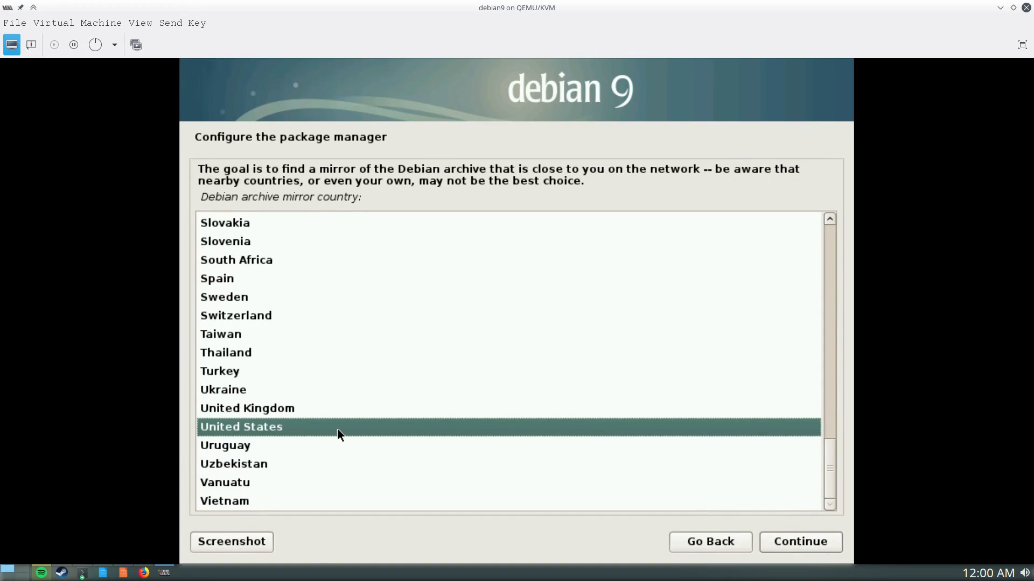
{"action": "left_click", "coordinate": [793, 544]}
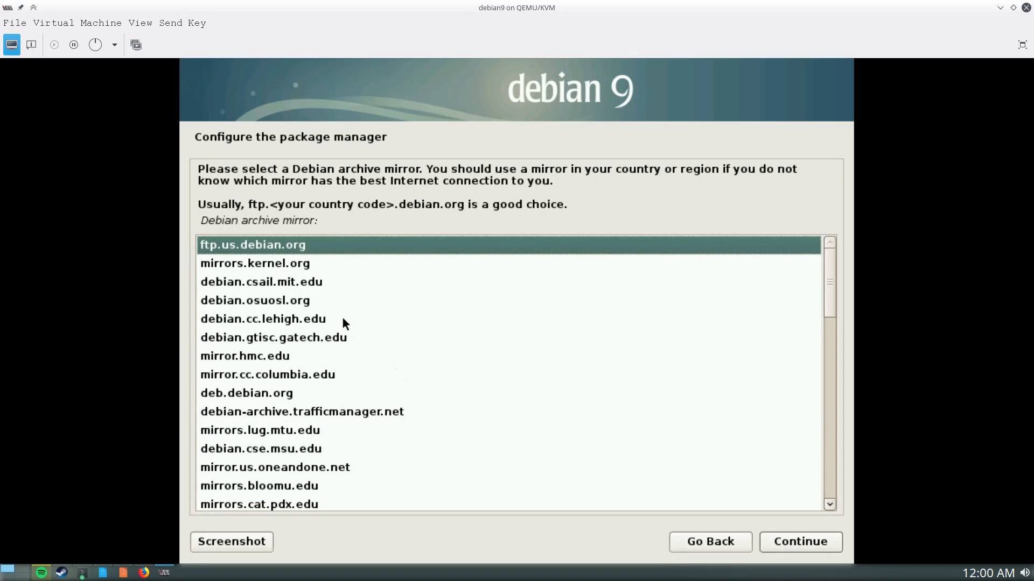
{"action": "left_click", "coordinate": [269, 395]}
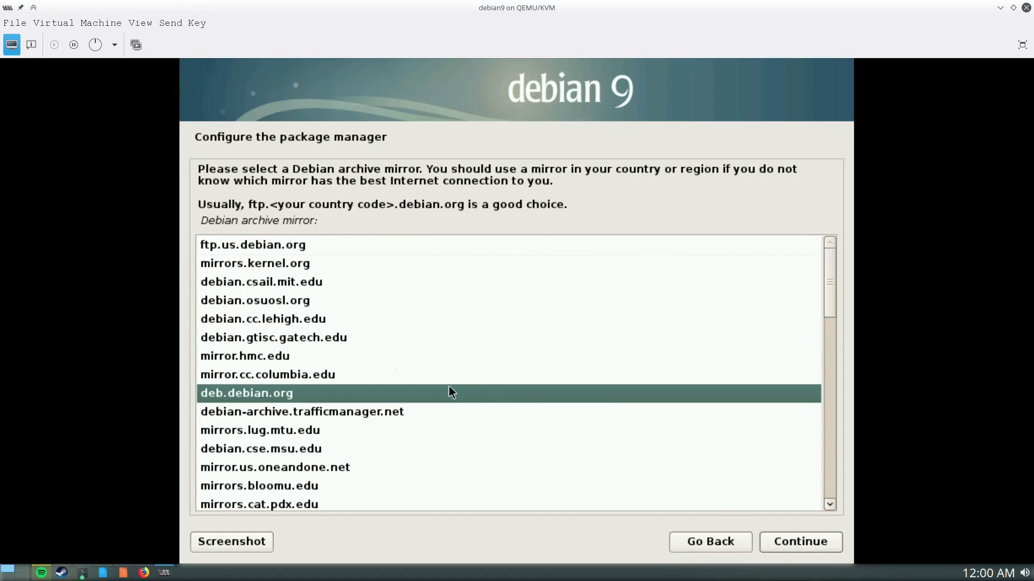
{"action": "left_click", "coordinate": [793, 541]}
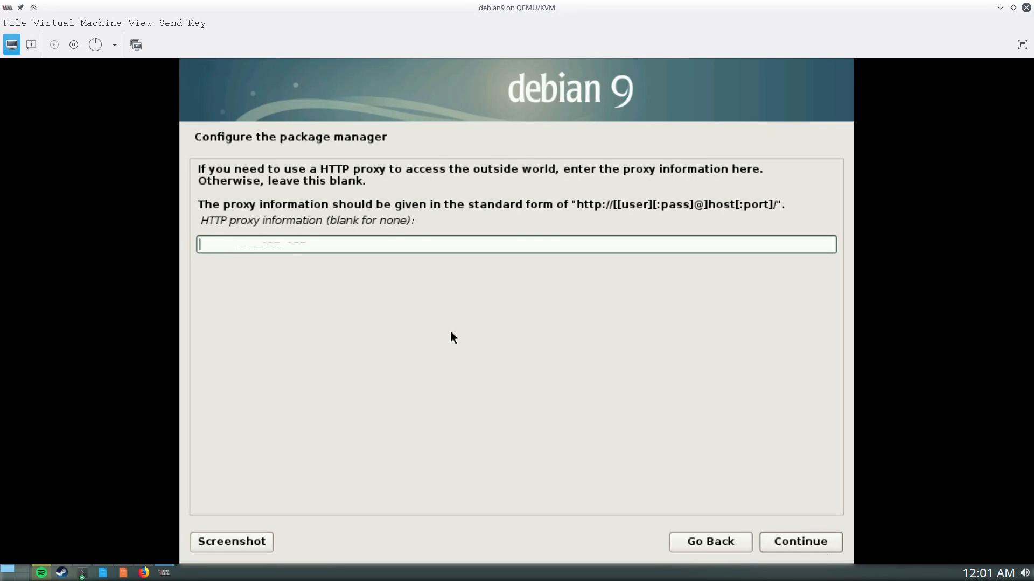
Leave the HTTP proxy field blank and continue
{"action": "left_click", "coordinate": [824, 548]}
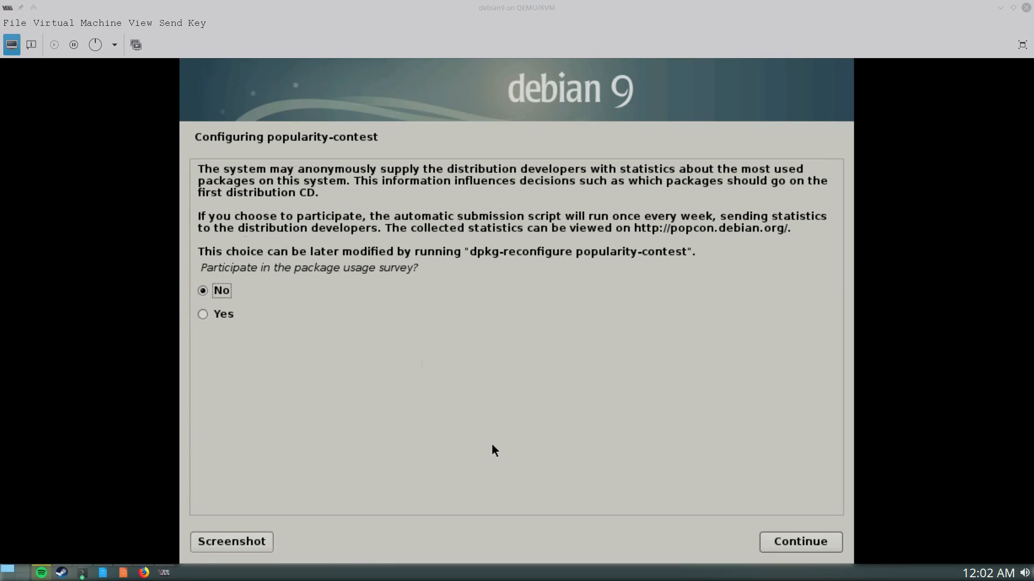
Keep No for the popularity-contest package usage survey and continue
{"action": "left_click", "coordinate": [779, 540]}
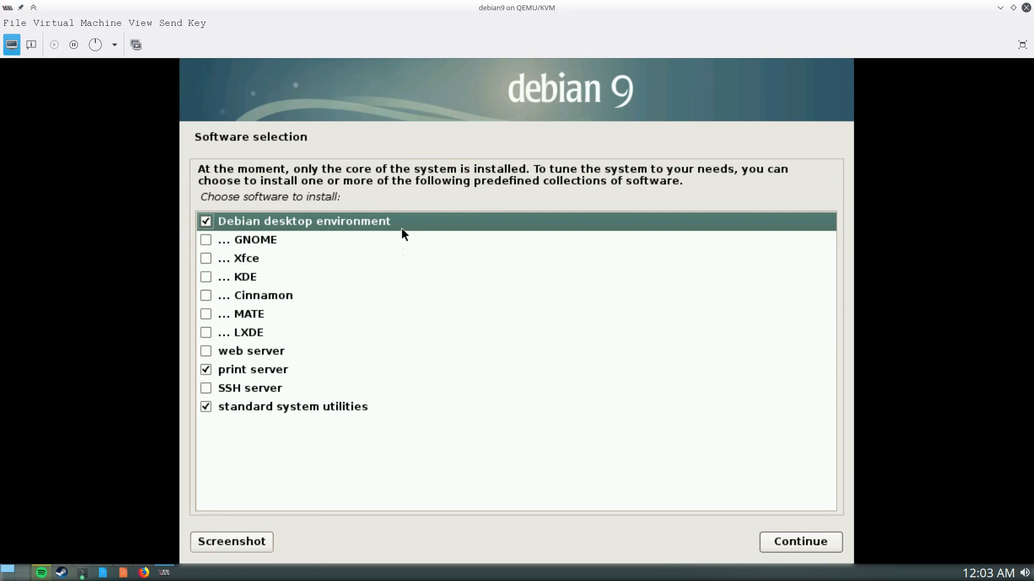
Select GNOME and SSH server, clear KDE and Debian desktop environment, and start installing
{"action": "left_click", "coordinate": [206, 241]}
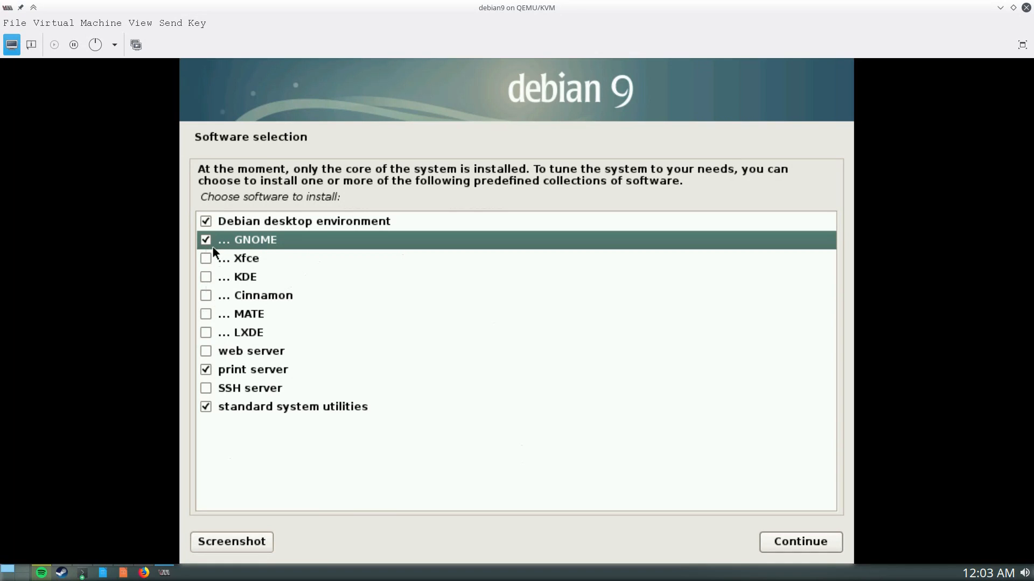
{"action": "left_click", "coordinate": [204, 277]}
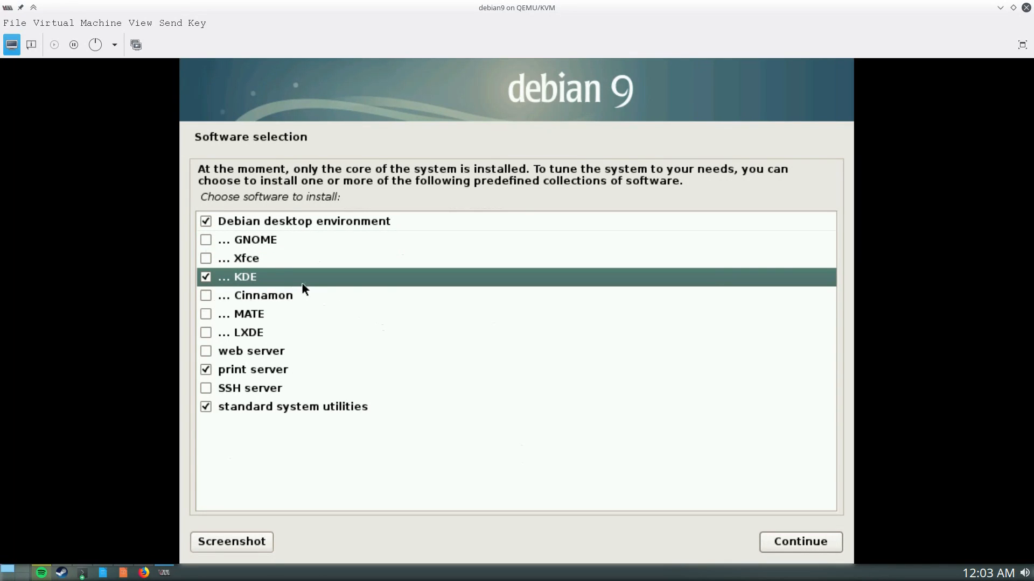
{"action": "left_click", "coordinate": [205, 238]}
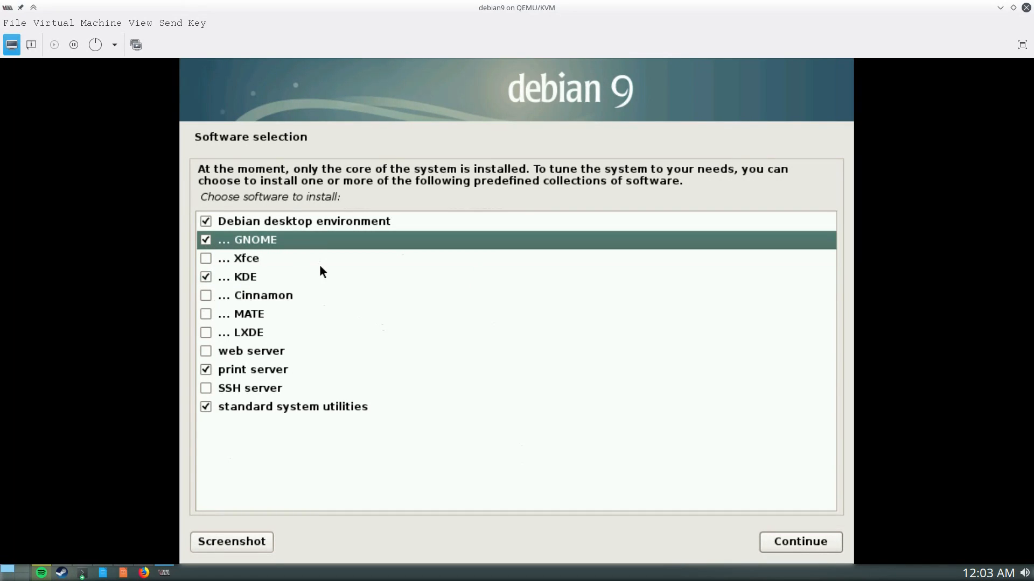
{"action": "left_click", "coordinate": [205, 277]}
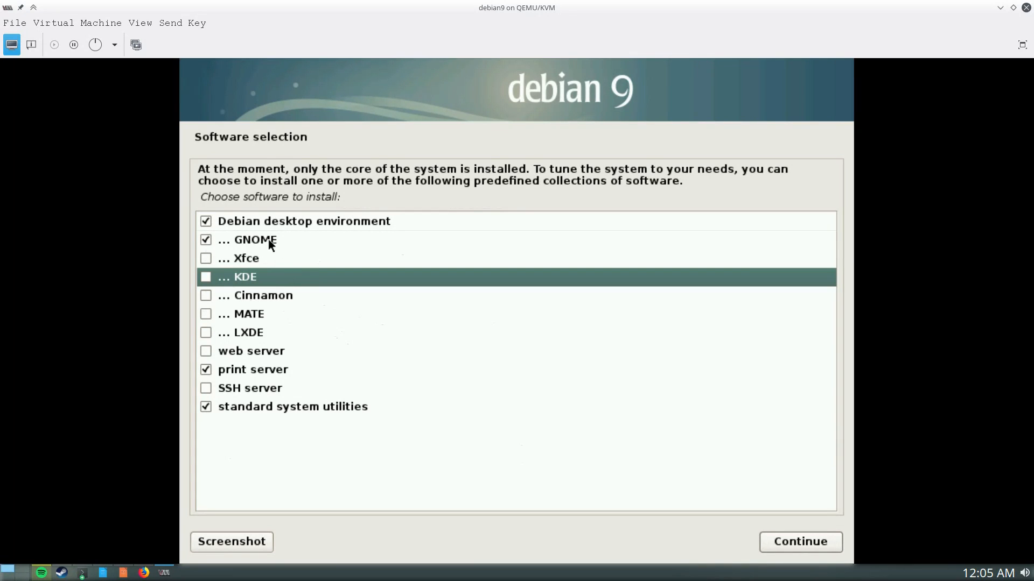
{"action": "left_click", "coordinate": [205, 241]}
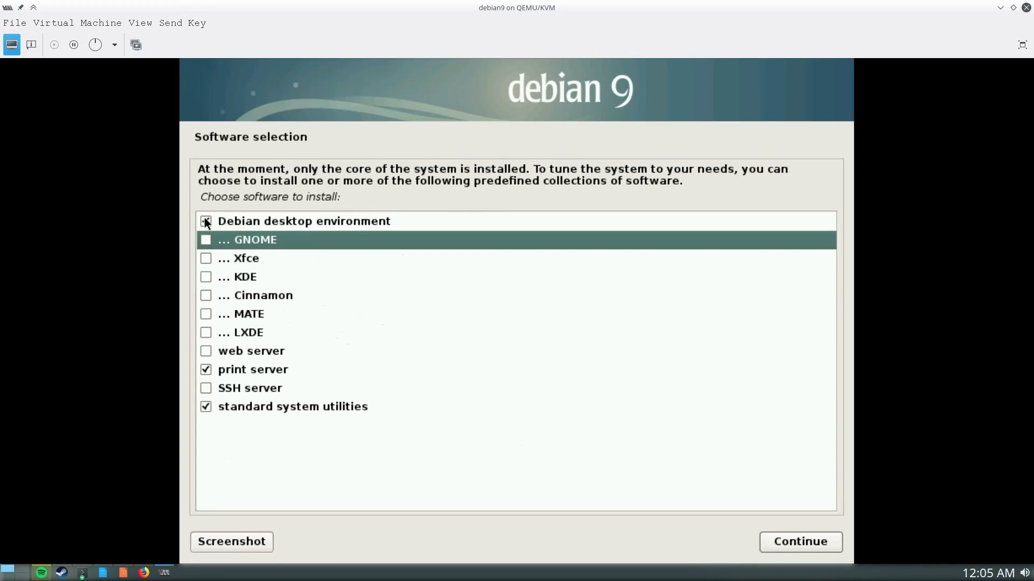
{"action": "left_click", "coordinate": [205, 219]}
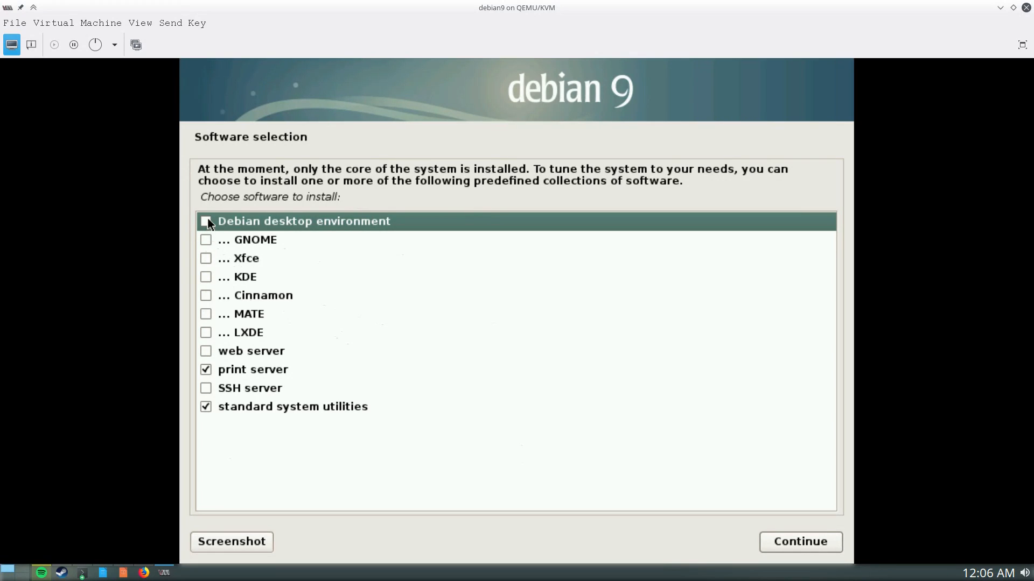
{"action": "left_click", "coordinate": [206, 239]}
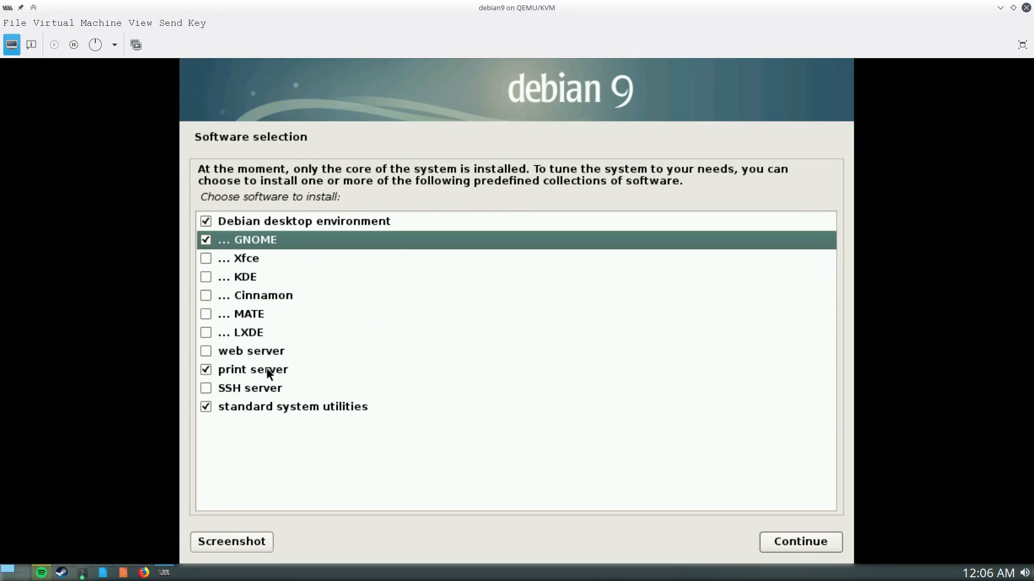
{"action": "left_click", "coordinate": [209, 388]}
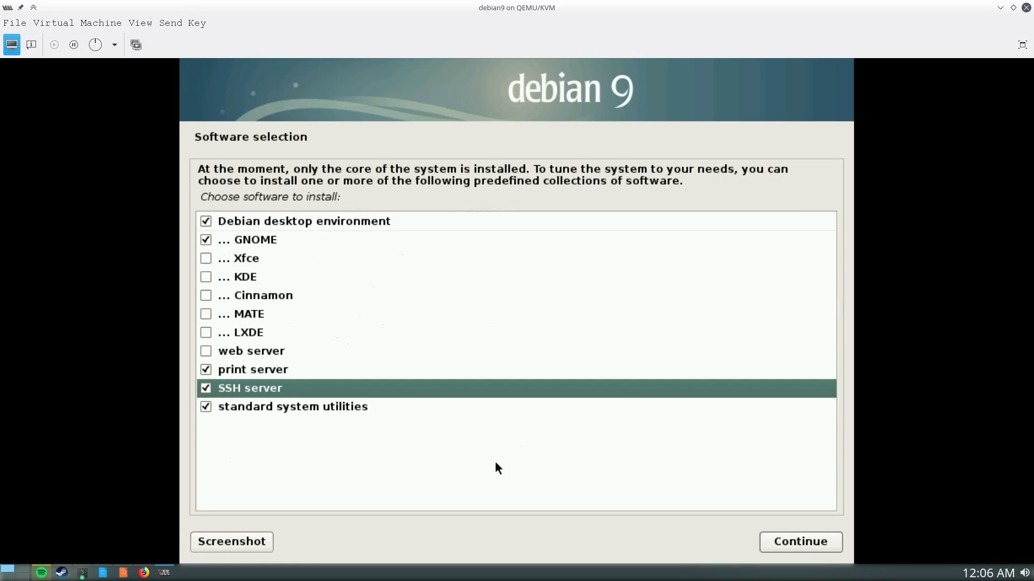
{"action": "left_click", "coordinate": [803, 542]}
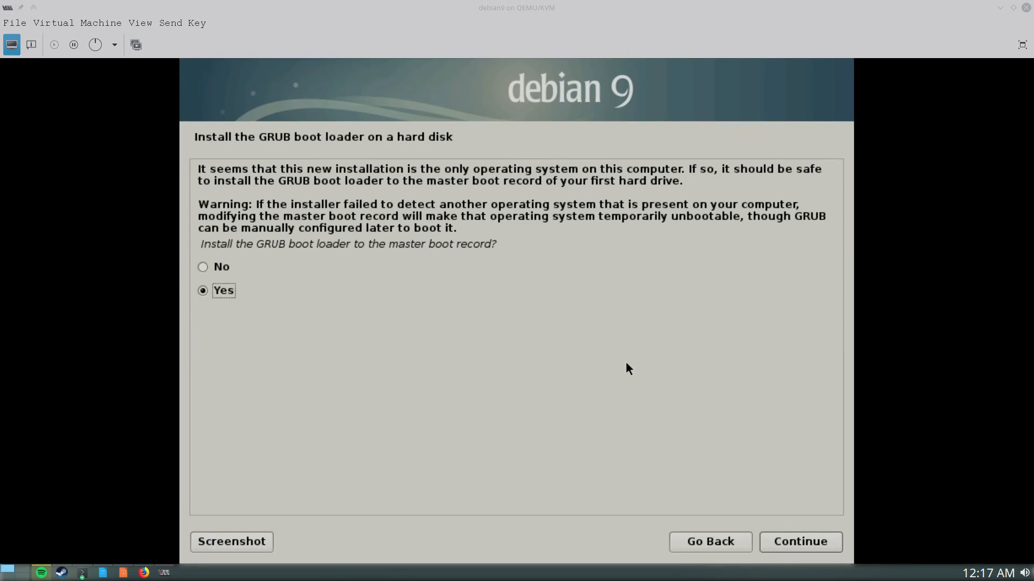
Keep Yes to install the GRUB boot loader to the master boot record
{"action": "left_click", "coordinate": [799, 543]}
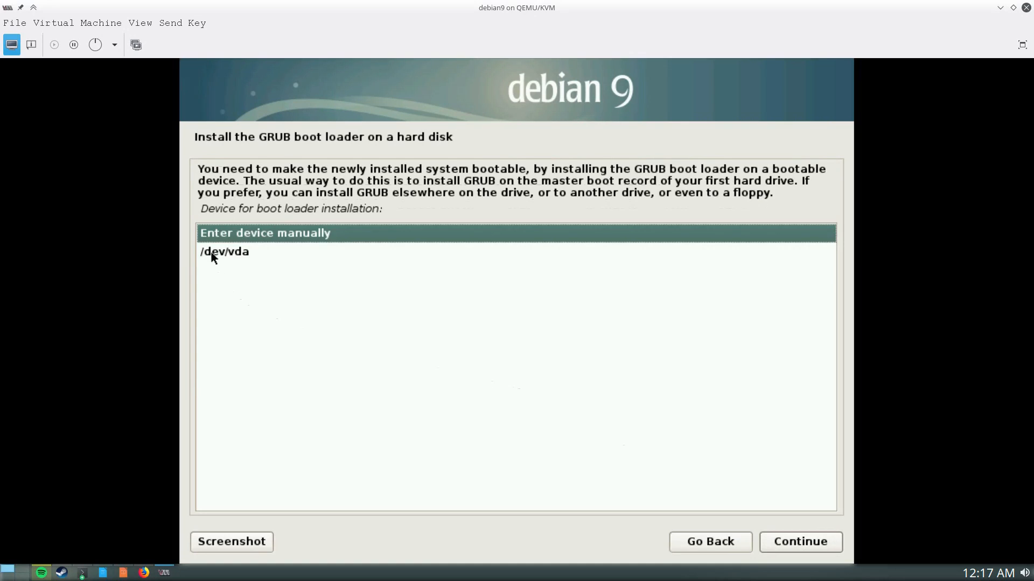
Install GRUB onto /dev/vda and finish the installation
{"action": "left_click", "coordinate": [248, 254]}
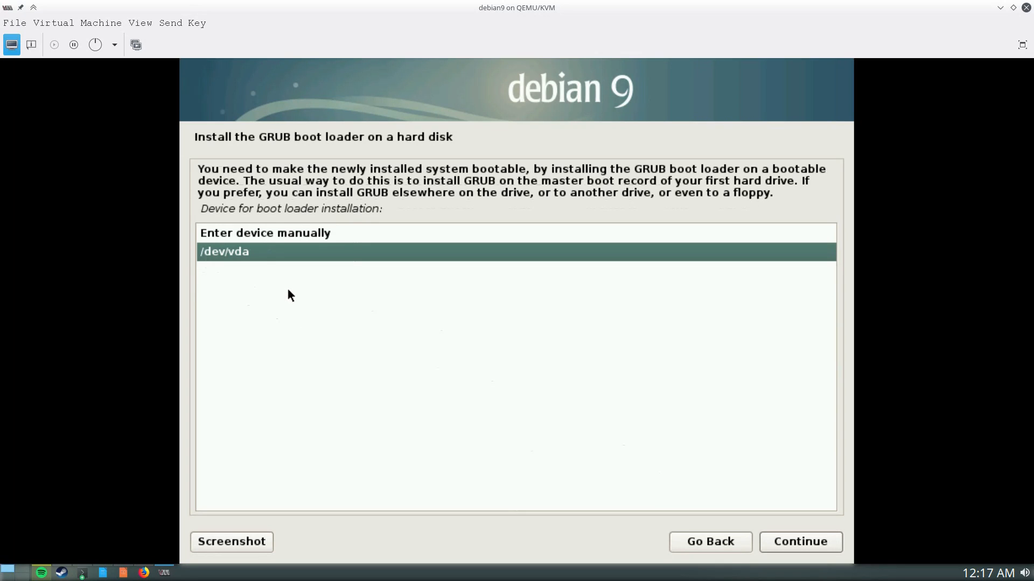
{"action": "left_click", "coordinate": [840, 544]}
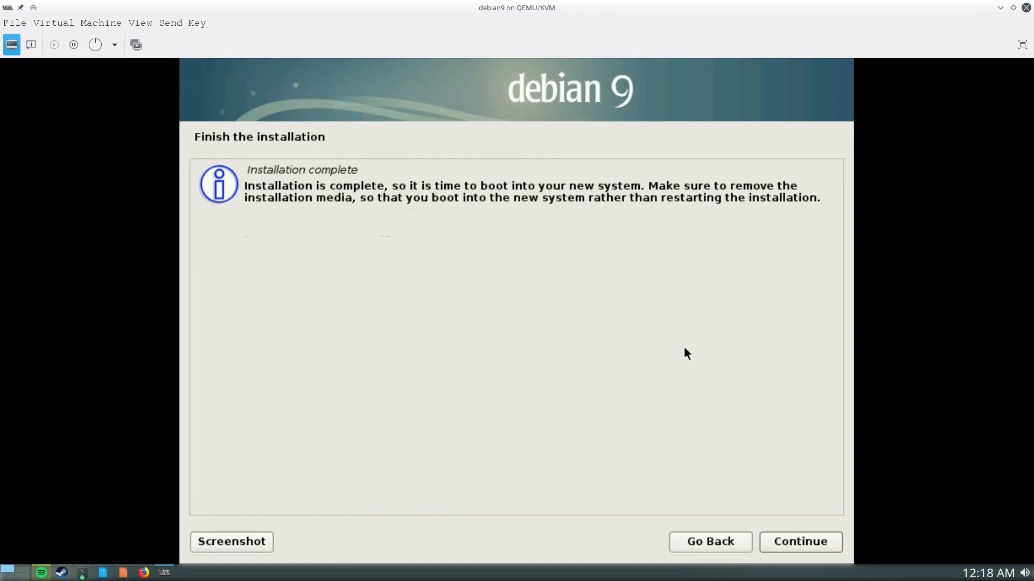
{"action": "left_click", "coordinate": [819, 547]}
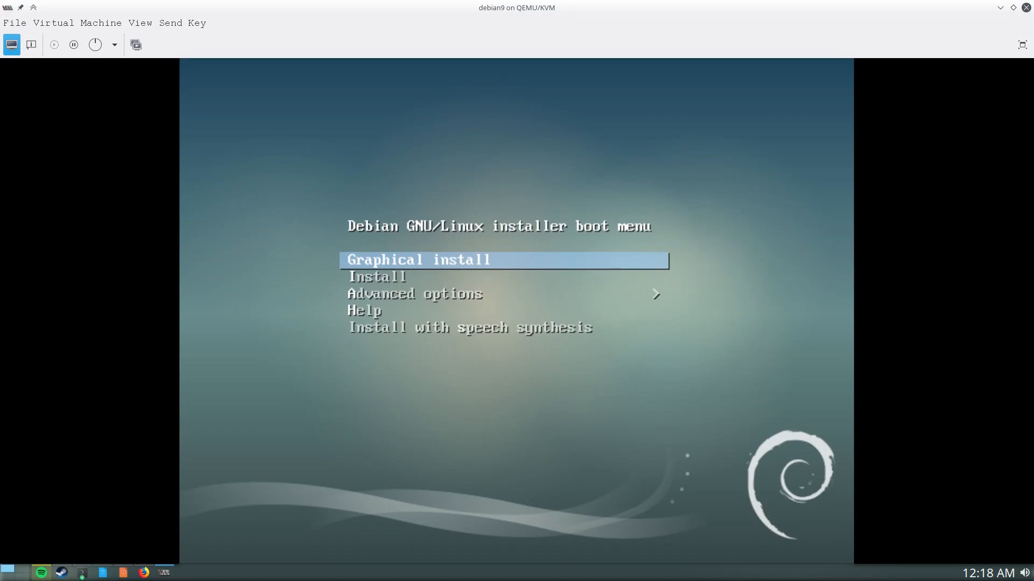
Force Reset the debian9 VM and press Esc to reach the SeaBIOS boot menu
{"action": "key", "text": "Down"}
{"action": "key", "text": "Up"}
{"action": "left_click", "coordinate": [115, 46]}
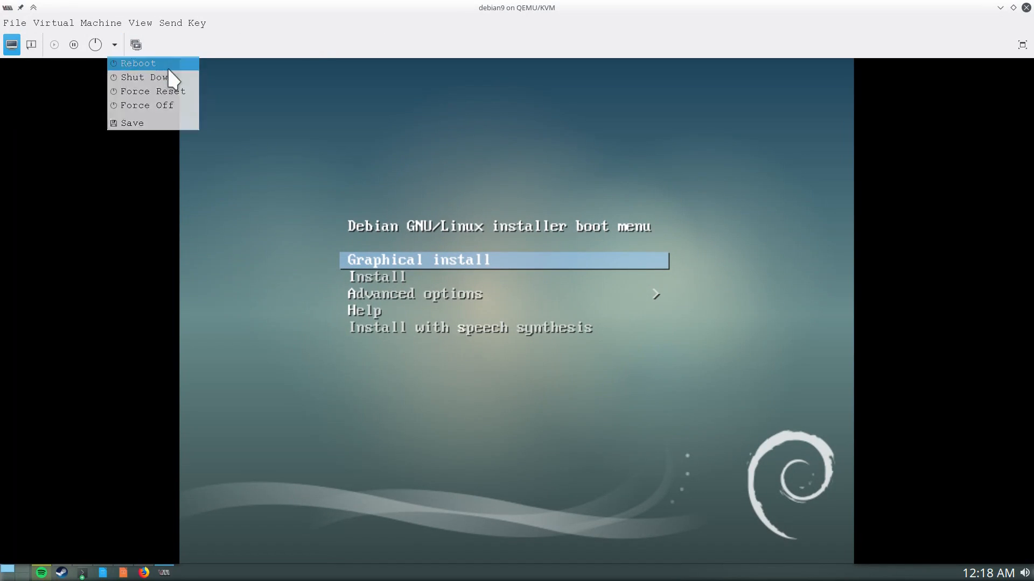
{"action": "left_click", "coordinate": [168, 76]}
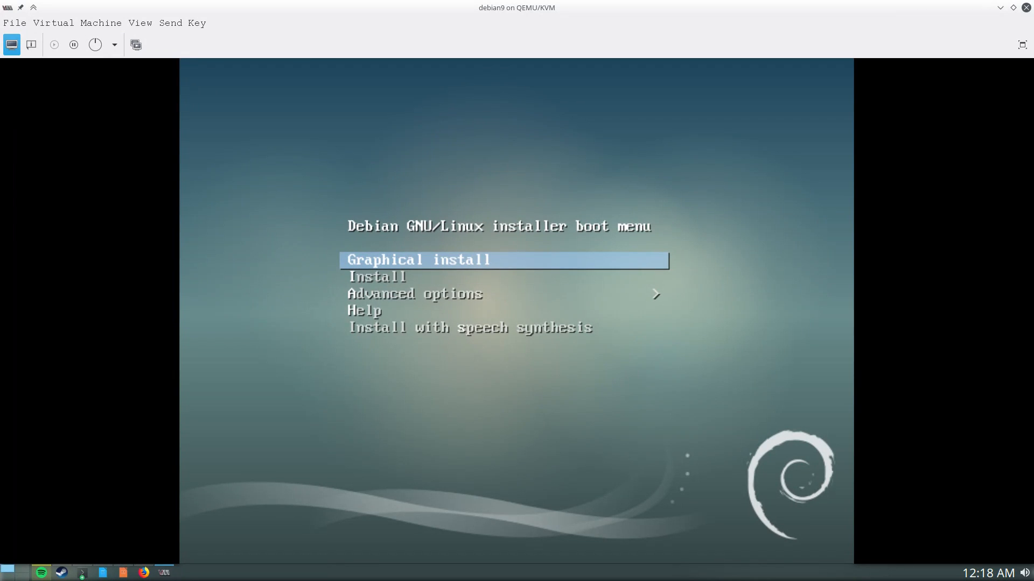
{"action": "left_click", "coordinate": [115, 45]}
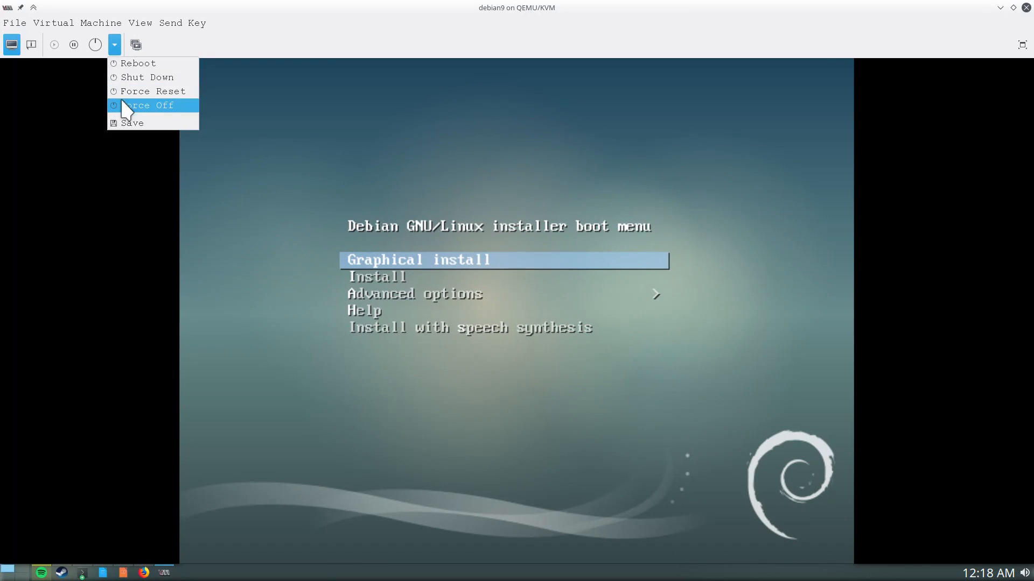
{"action": "left_click", "coordinate": [158, 93]}
{"action": "key", "text": "Escape"}
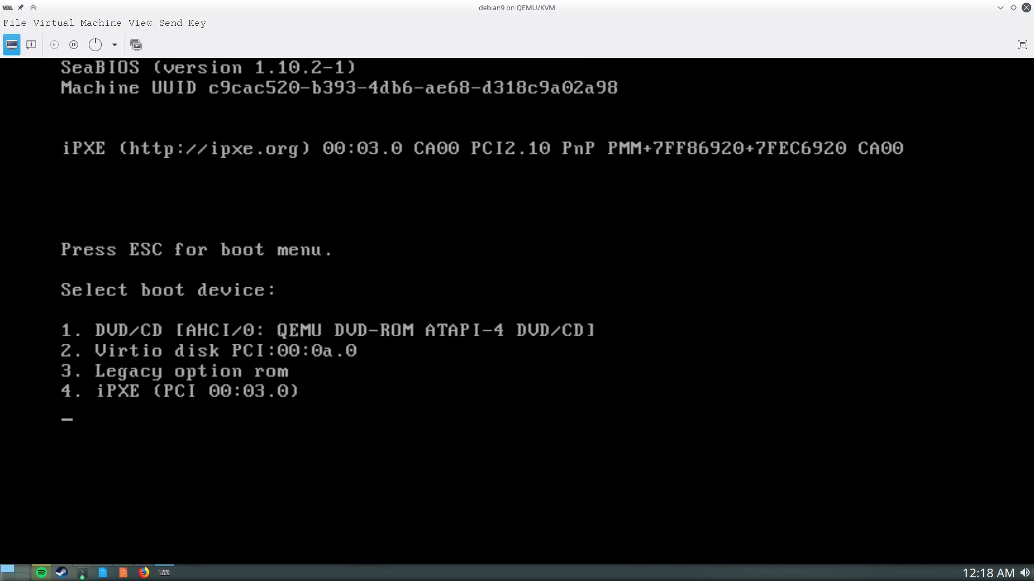
Boot from the Virtio disk (option 2) to the GNOME login screen
{"action": "key", "text": "2"}
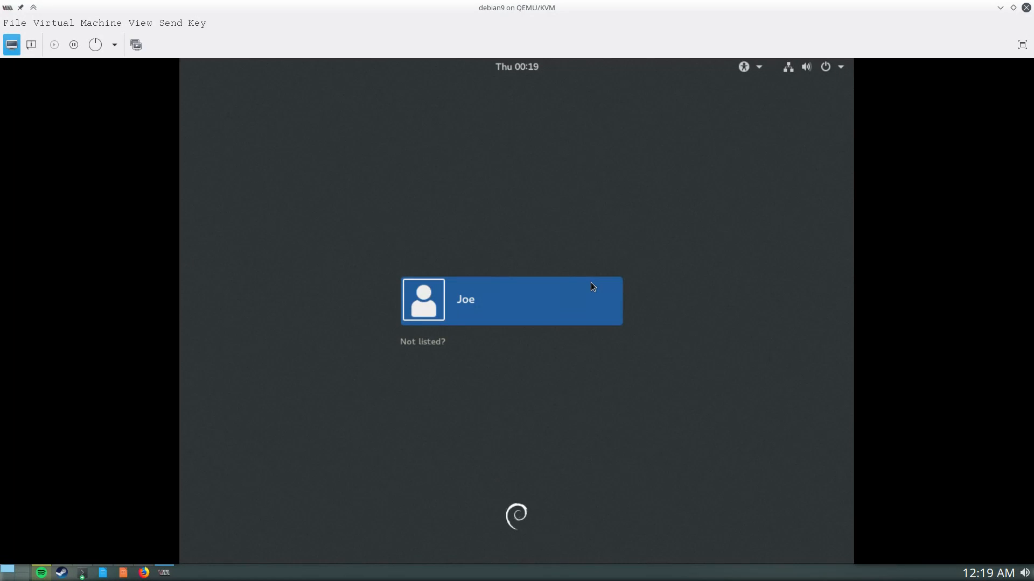
Log in to the Debian 9 guest with the user's password and briefly toggle the Activities overview
{"action": "left_click", "coordinate": [535, 297]}
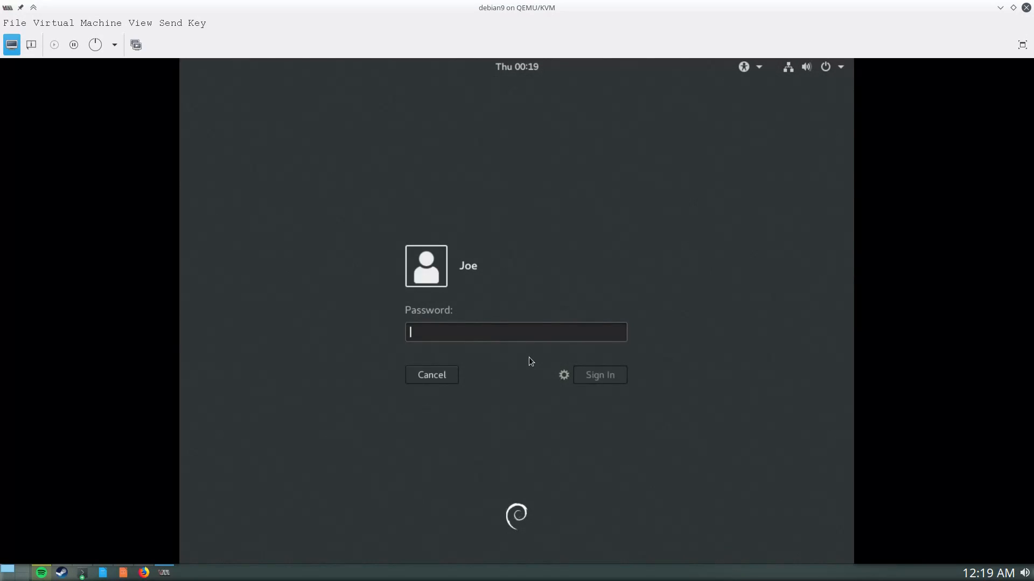
{"action": "type", "text": "••••••••"}
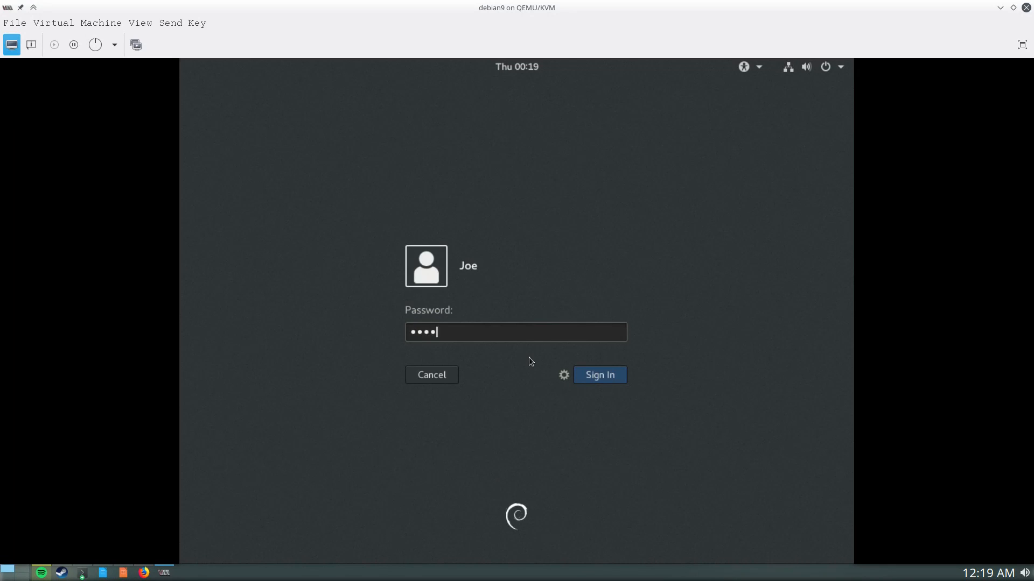
{"action": "key", "text": "Return"}
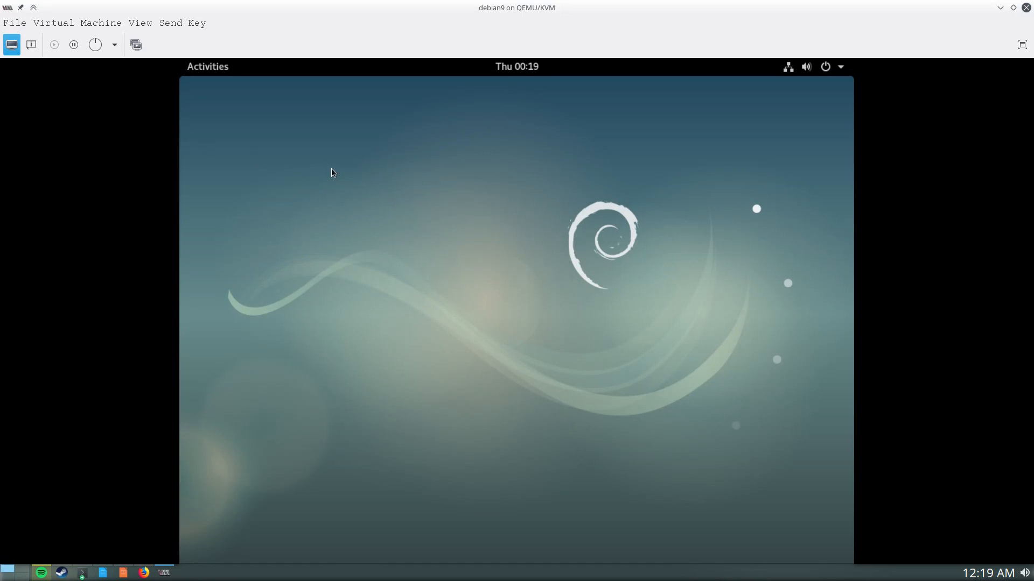
{"action": "left_click", "coordinate": [204, 70]}
{"action": "left_click", "coordinate": [203, 70]}
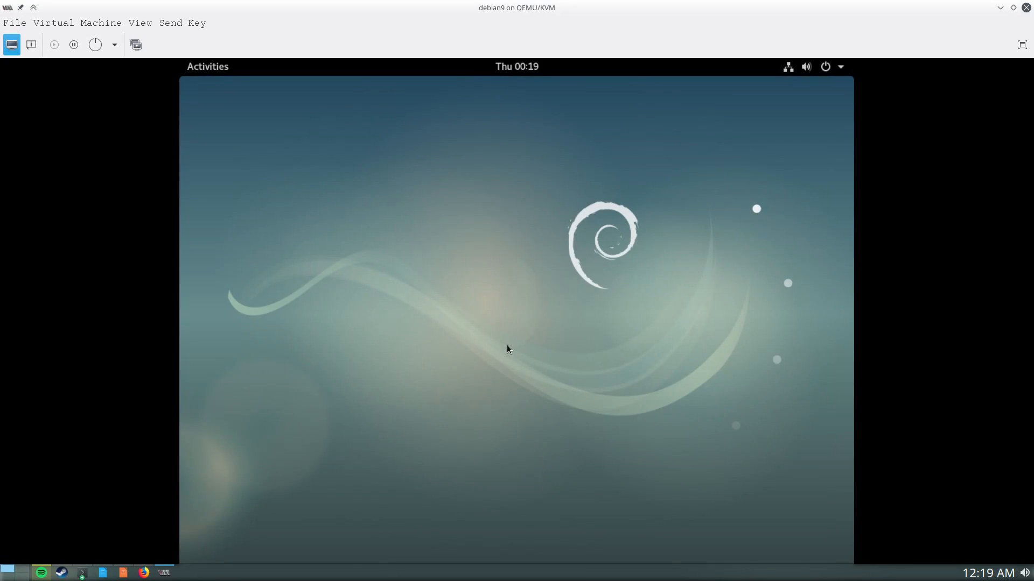